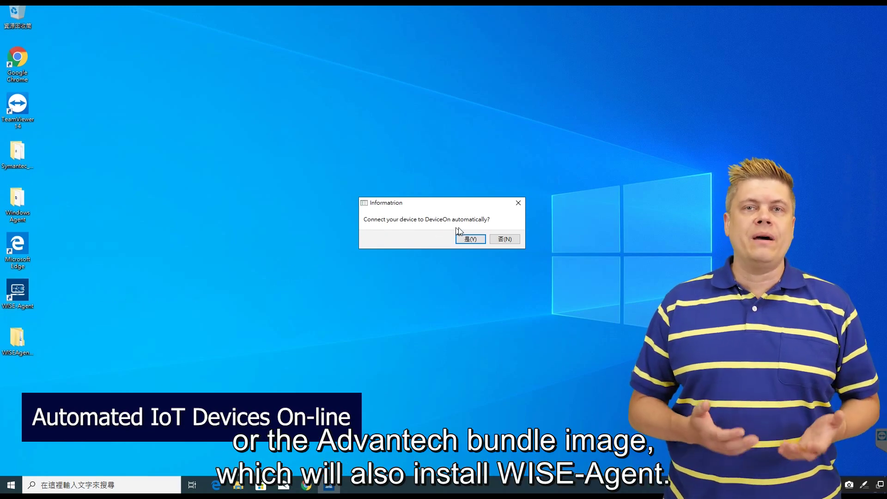
Accept automatic connection of DeviceOn-Demo, then launch the DeviceOn console from WISE-Agent's QR code.
{"action": "left_click", "coordinate": [470, 239]}
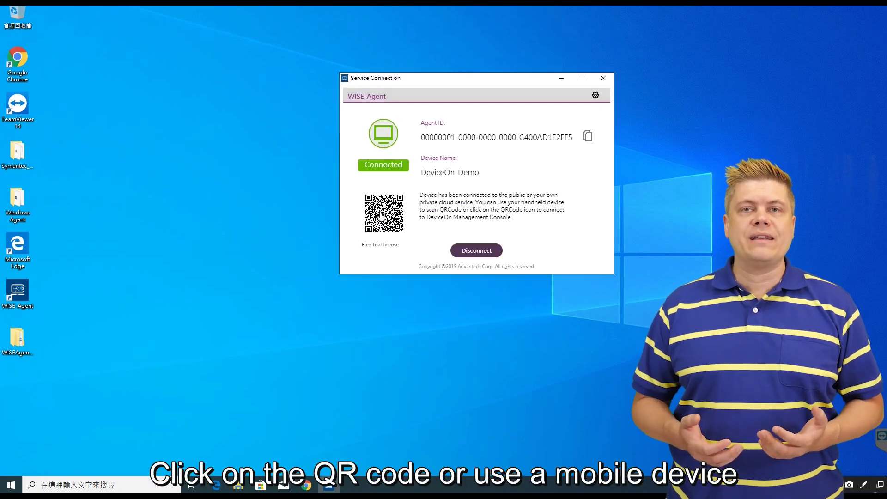
{"action": "left_click", "coordinate": [391, 230]}
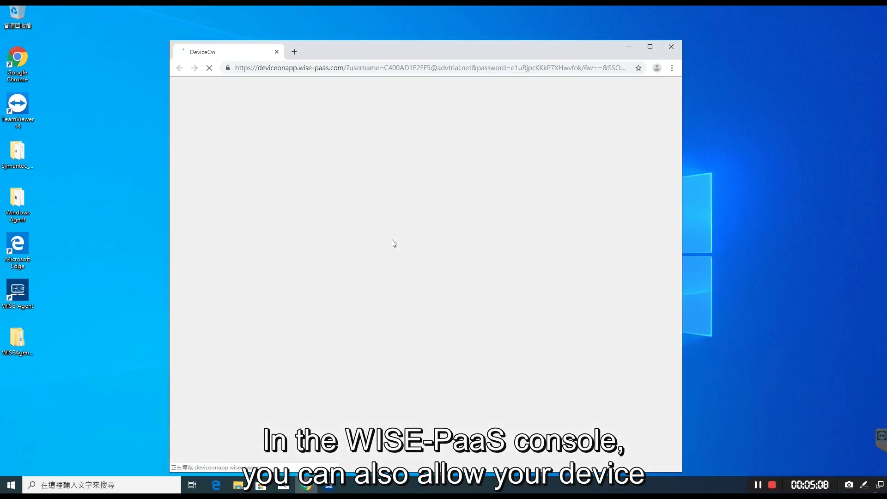
Maximize Chrome, view DeviceOn-Demo's details in the Device List, then go back.
{"action": "left_click", "coordinate": [650, 47]}
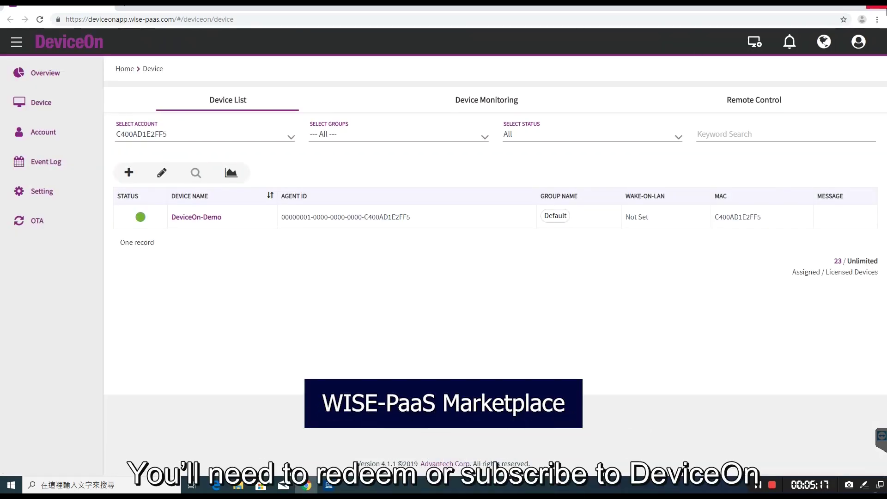
{"action": "left_click", "coordinate": [205, 221]}
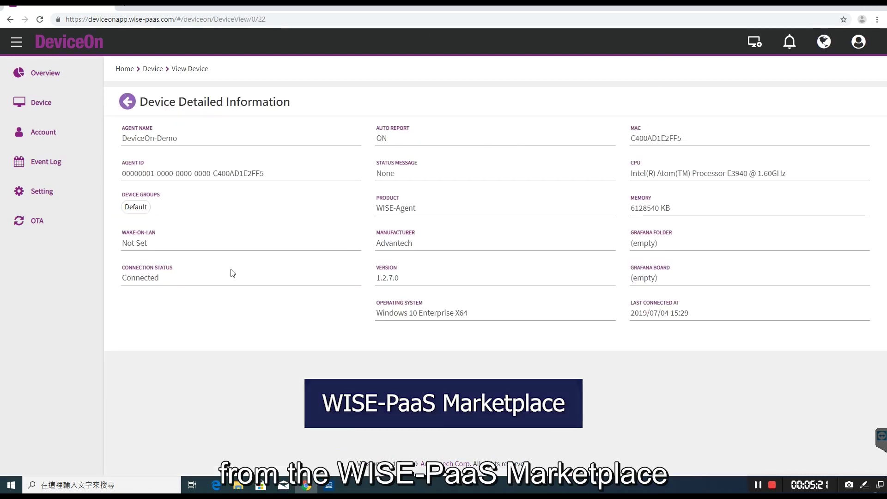
{"action": "left_click", "coordinate": [127, 102]}
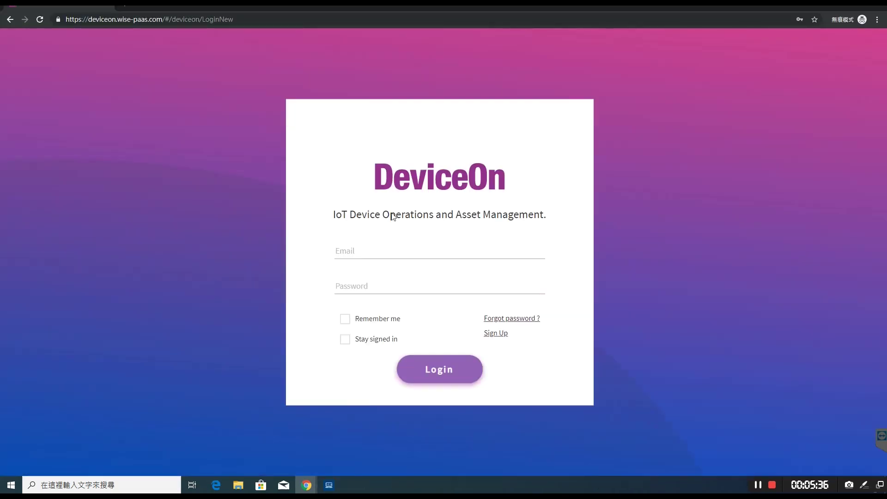
Log in to DeviceOn using Chrome's saved email and password suggestion.
{"action": "left_click", "coordinate": [385, 245]}
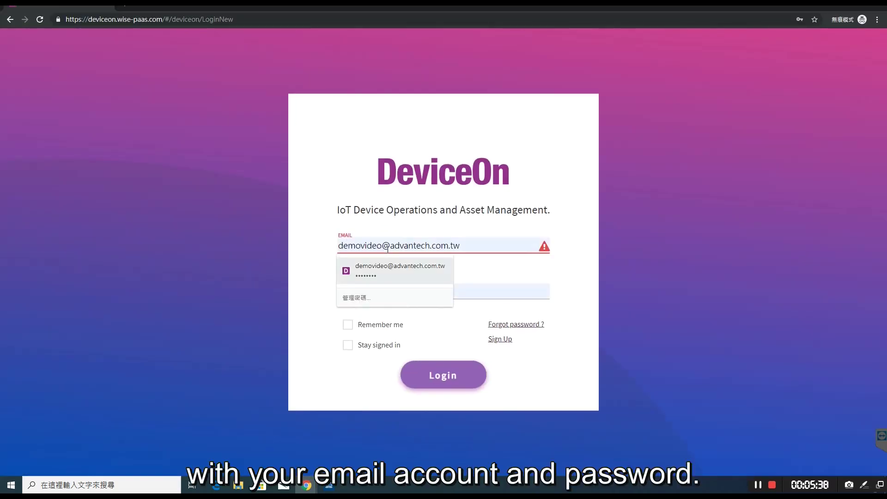
{"action": "left_click", "coordinate": [398, 270]}
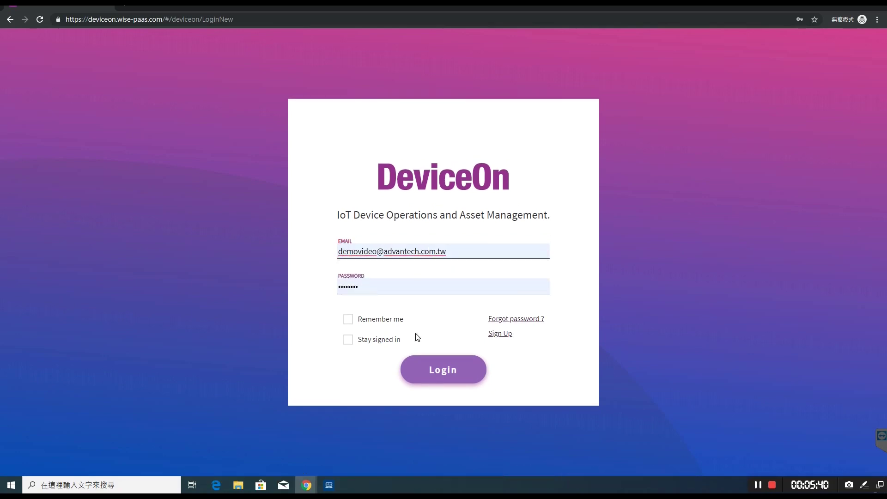
{"action": "left_click", "coordinate": [443, 378]}
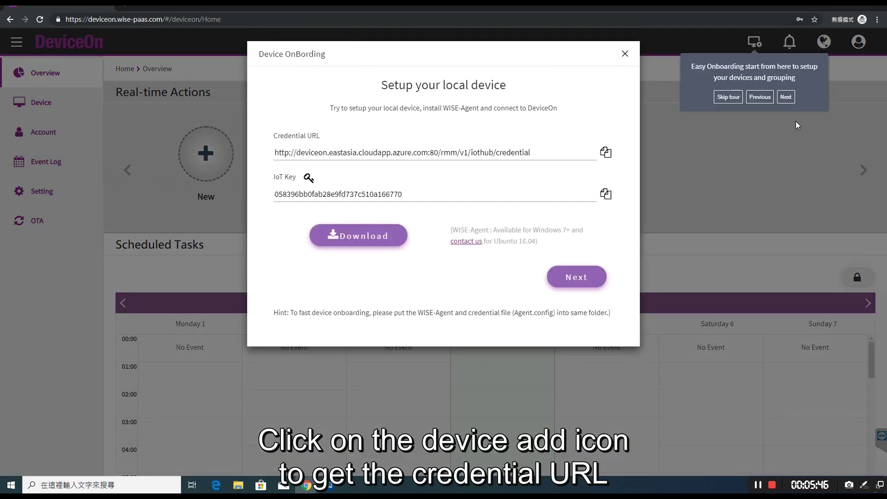
Finish the onboarding tour, copy the IoT Key, and switch back to WISE-Agent.
{"action": "left_click", "coordinate": [786, 96]}
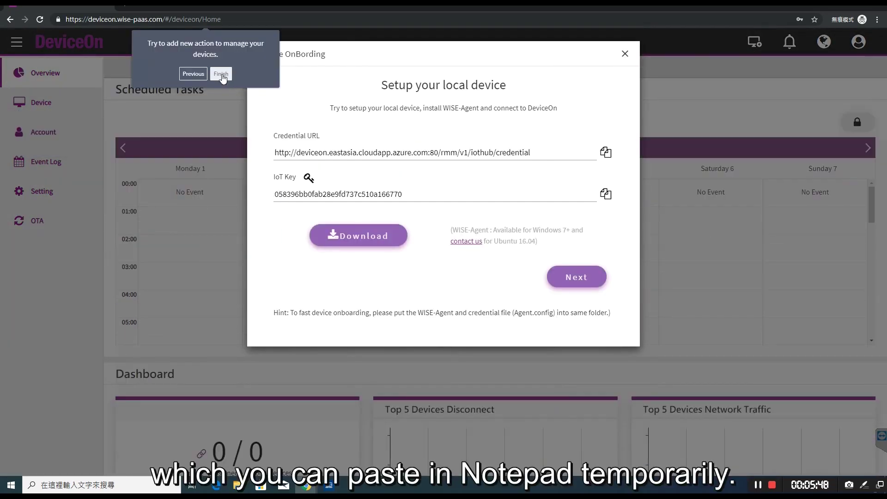
{"action": "left_click", "coordinate": [221, 75]}
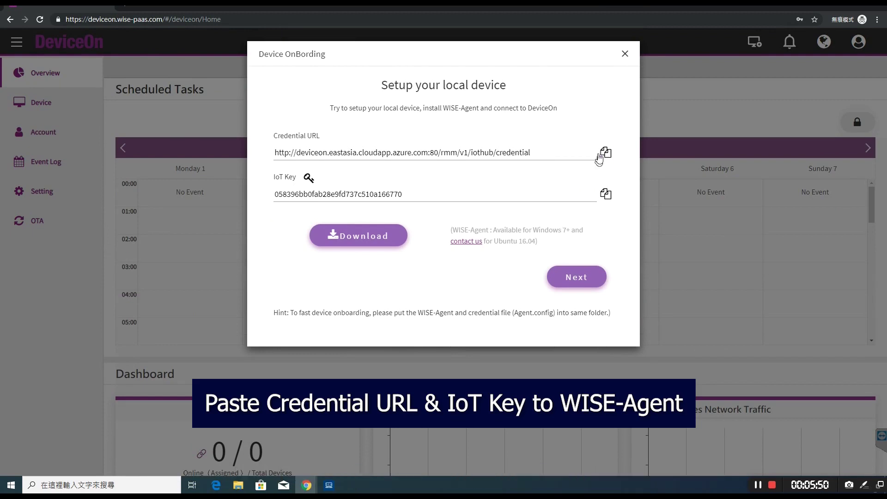
{"action": "left_click", "coordinate": [605, 193]}
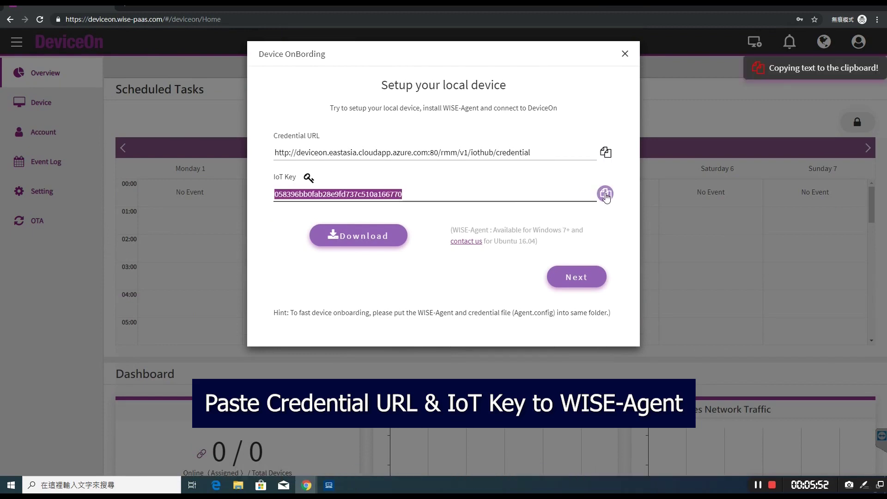
{"action": "left_click", "coordinate": [329, 485]}
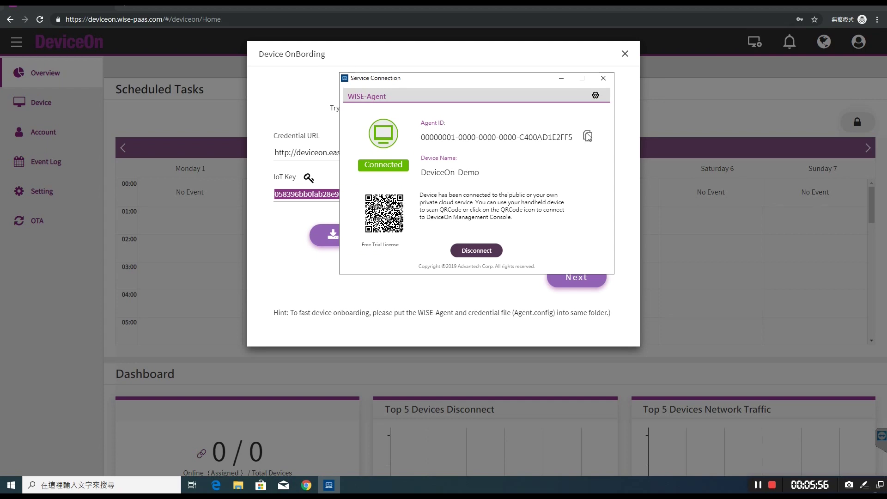
In WISE-Agent's advanced options, choose Connect to Your Own Service and paste the IoT Key.
{"action": "left_click", "coordinate": [595, 95]}
{"action": "left_click", "coordinate": [595, 99]}
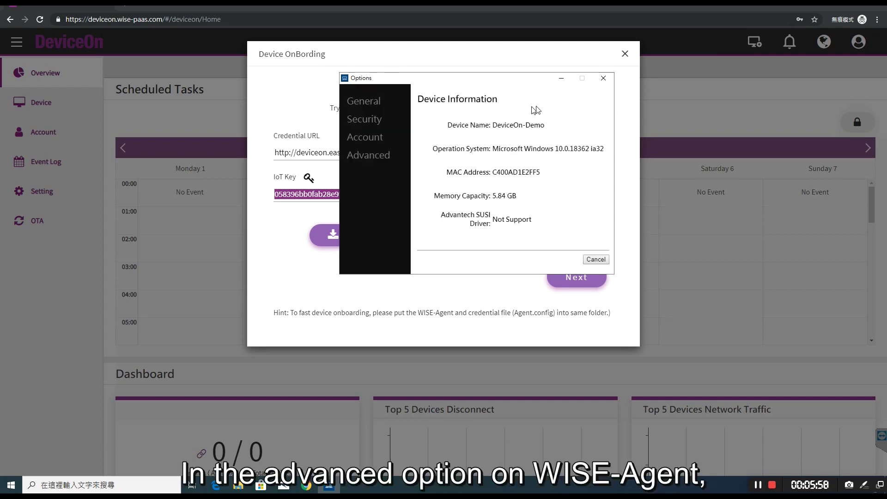
{"action": "left_click", "coordinate": [381, 158]}
{"action": "left_click", "coordinate": [422, 117]}
{"action": "left_click_drag", "start_coordinate": [596, 152], "coordinate": [462, 151]}
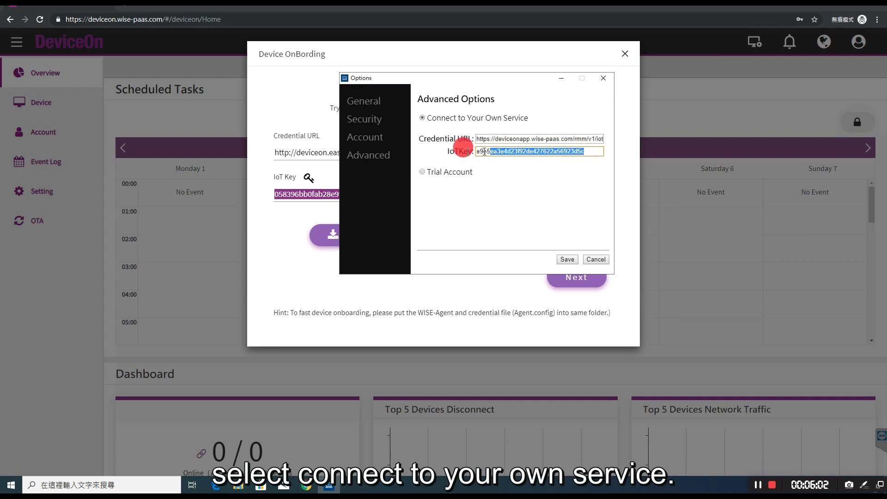
{"action": "key", "text": "ctrl+v"}
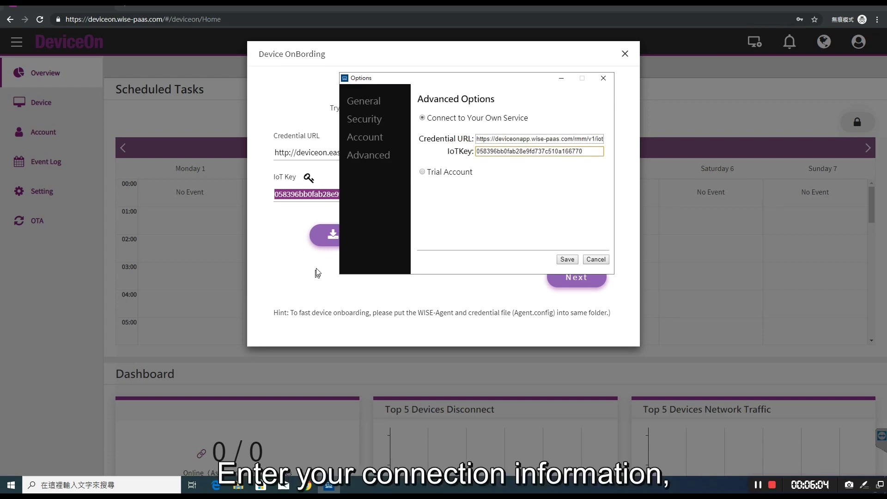
Paste DeviceOn's Credential URL into WISE-Agent, save, and close DeviceOn's onboarding dialog.
{"action": "left_click", "coordinate": [323, 270]}
{"action": "left_click", "coordinate": [605, 154]}
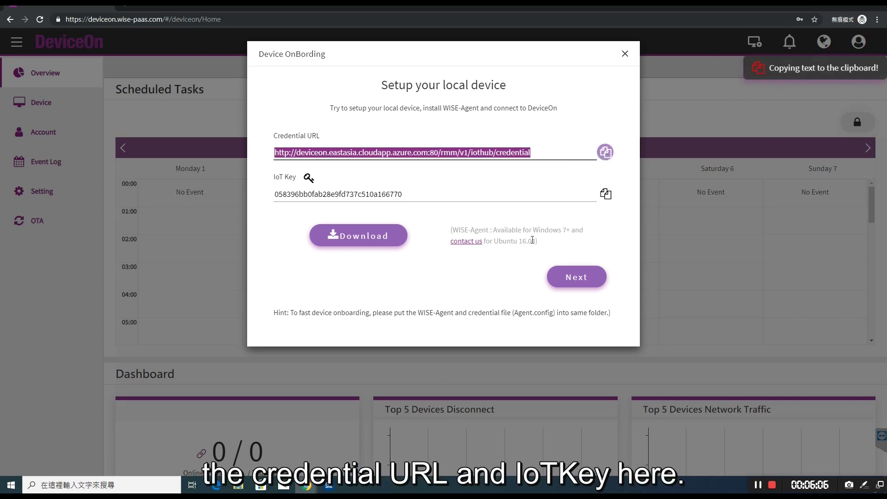
{"action": "left_click", "coordinate": [323, 486]}
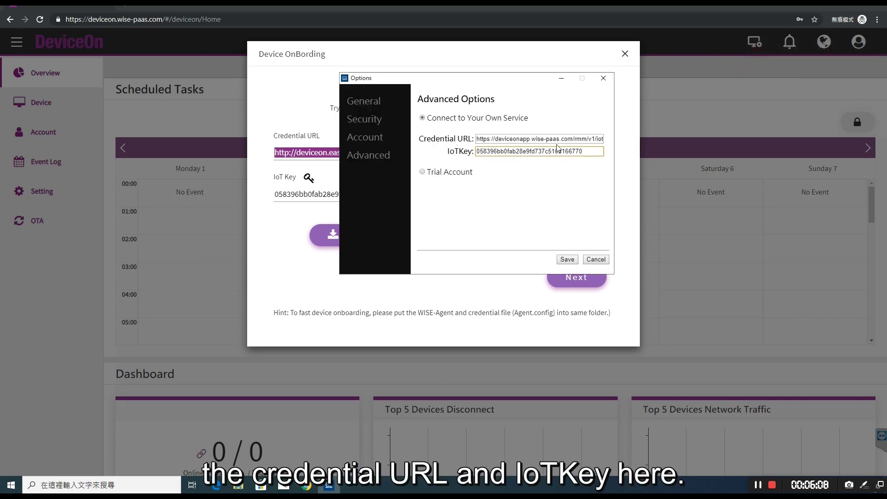
{"action": "left_click_drag", "start_coordinate": [478, 139], "coordinate": [675, 139]}
{"action": "key", "text": "ctrl+v"}
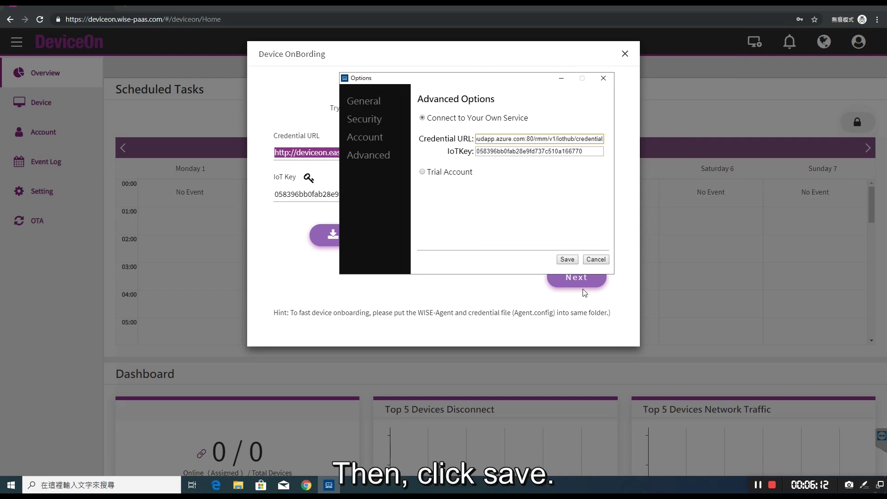
{"action": "left_click", "coordinate": [568, 260]}
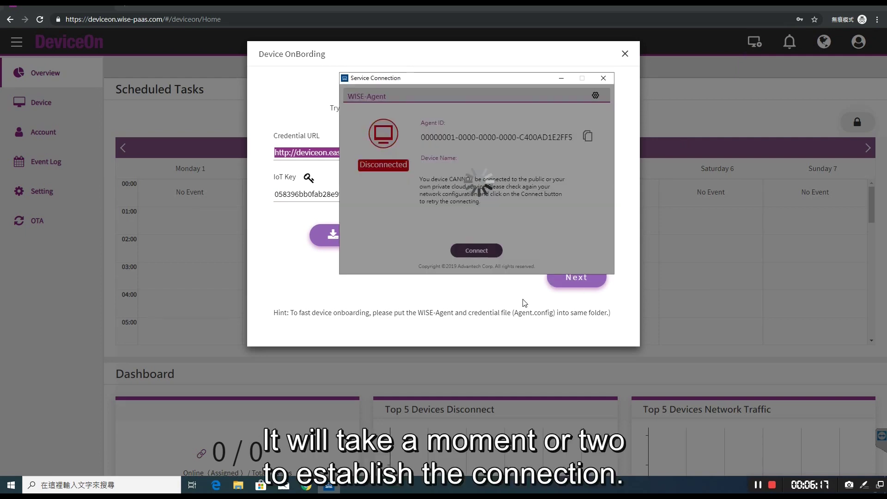
{"action": "left_click", "coordinate": [531, 301]}
{"action": "left_click", "coordinate": [625, 53]}
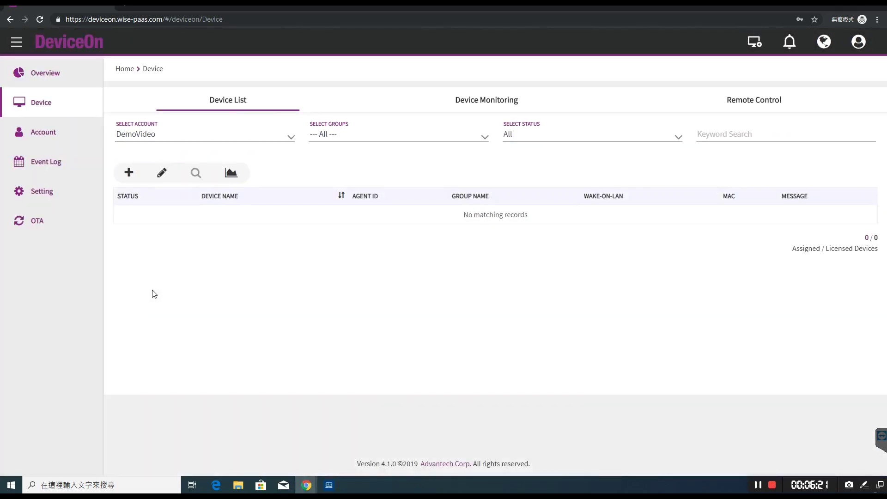
Verify WISE-Agent shows Connected, then reload DeviceOn's Device Monitoring and Device List pages.
{"action": "left_click", "coordinate": [328, 486]}
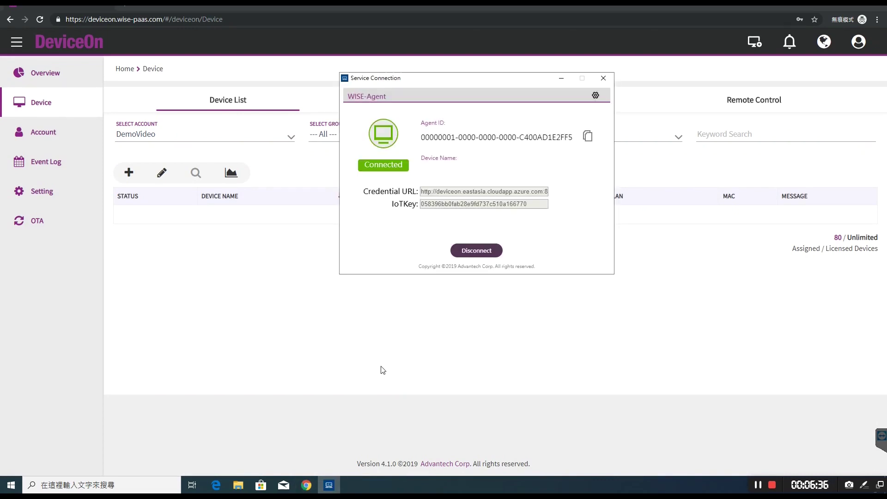
{"action": "left_click", "coordinate": [387, 364]}
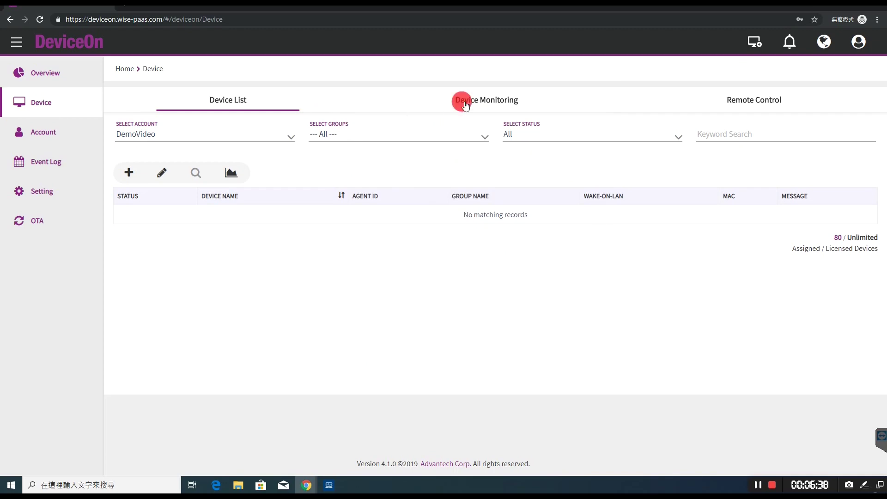
{"action": "left_click", "coordinate": [459, 100]}
{"action": "left_click", "coordinate": [228, 105]}
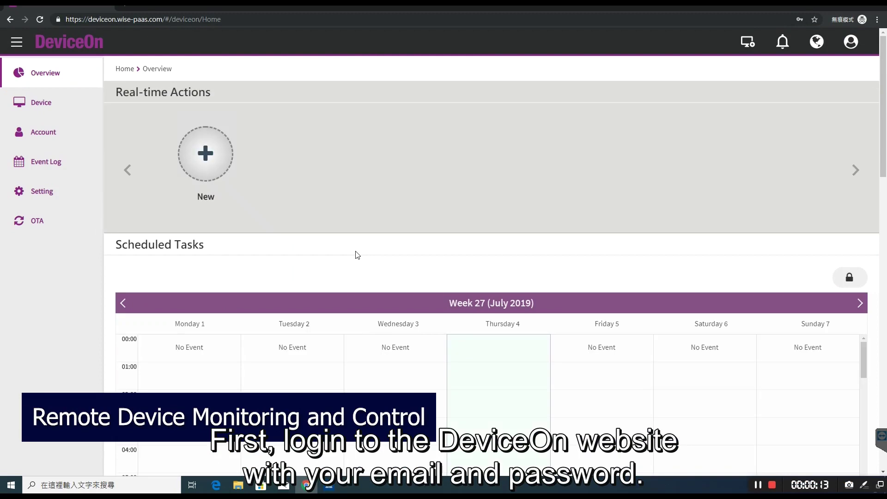
Review DeviceOn-Demo's network usage, running software processes, and disk storage details.
{"action": "left_click", "coordinate": [38, 110]}
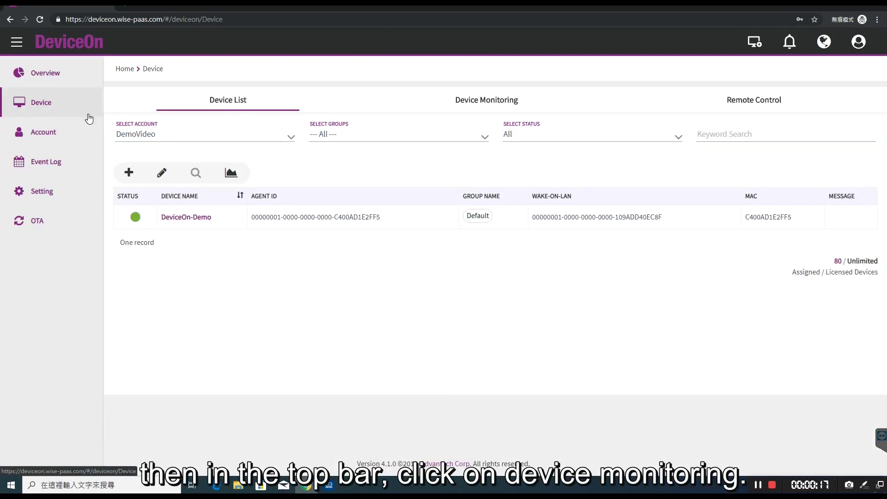
{"action": "left_click", "coordinate": [489, 99]}
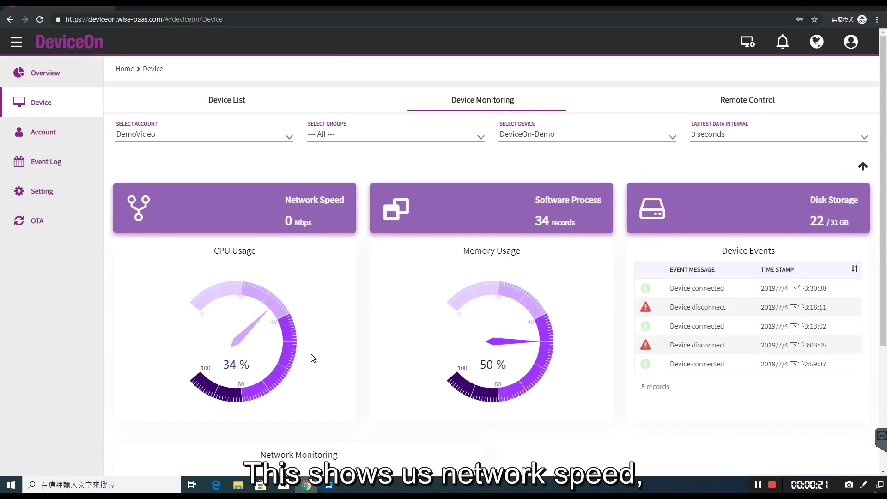
{"action": "left_click", "coordinate": [496, 354]}
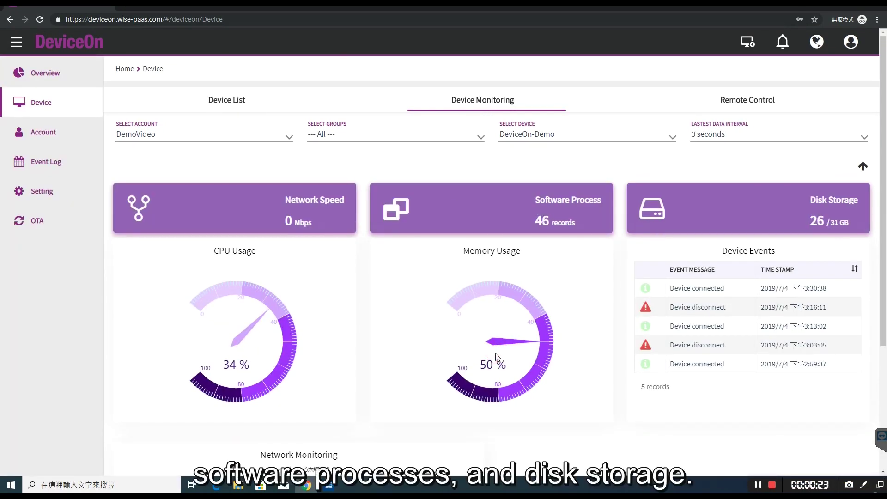
{"action": "left_click", "coordinate": [297, 223]}
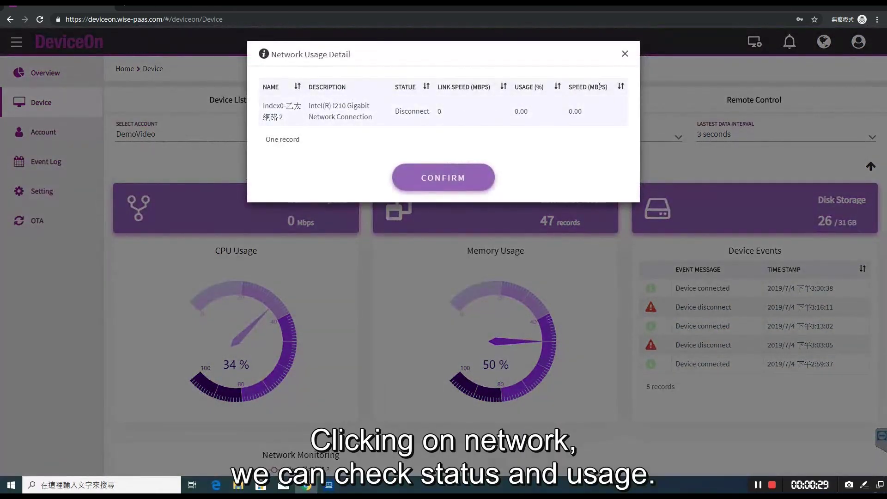
{"action": "left_click", "coordinate": [625, 55]}
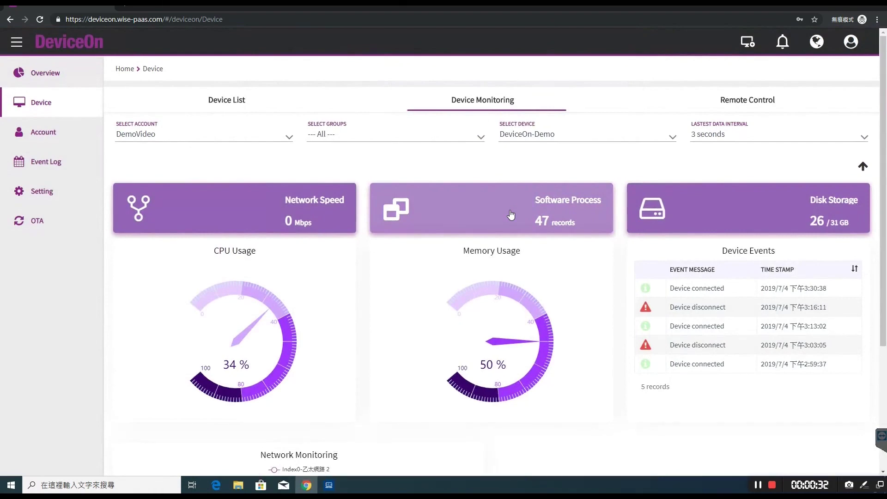
{"action": "left_click", "coordinate": [511, 215]}
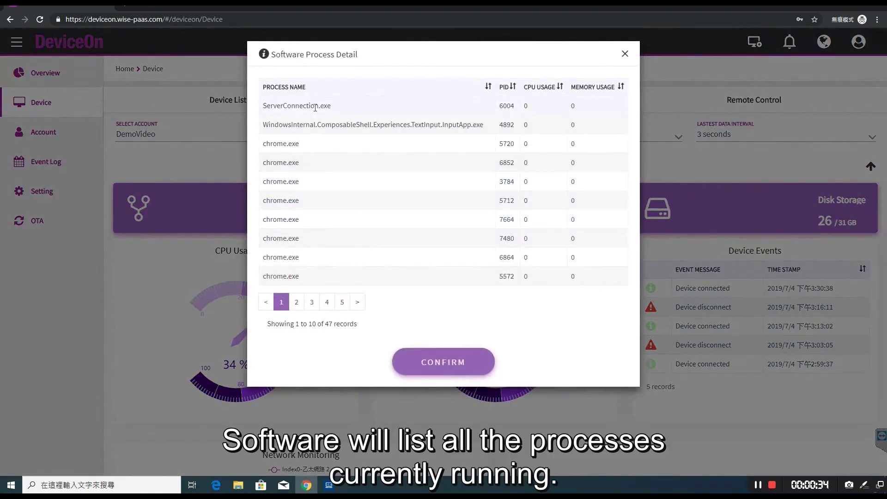
{"action": "left_click", "coordinate": [787, 207]}
{"action": "left_click", "coordinate": [789, 211]}
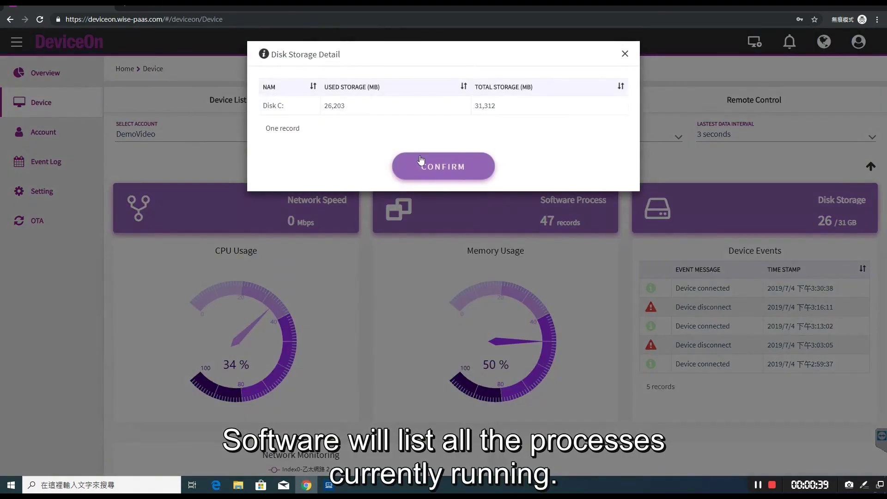
{"action": "left_click", "coordinate": [624, 54]}
Scroll through the monitoring page and switch to the Remote Control tab.
{"action": "scroll", "coordinate": [617, 220], "scroll_direction": "down", "scroll_amount": 4}
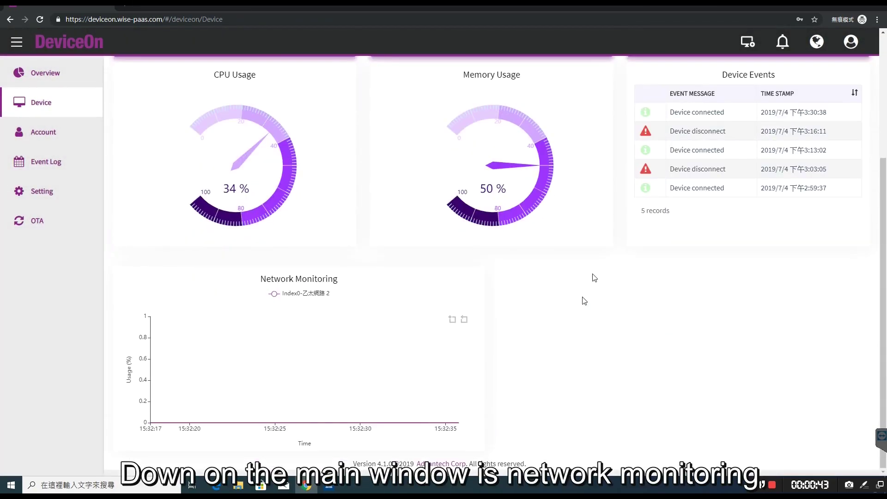
{"action": "scroll", "coordinate": [460, 301], "scroll_direction": "up", "scroll_amount": 5}
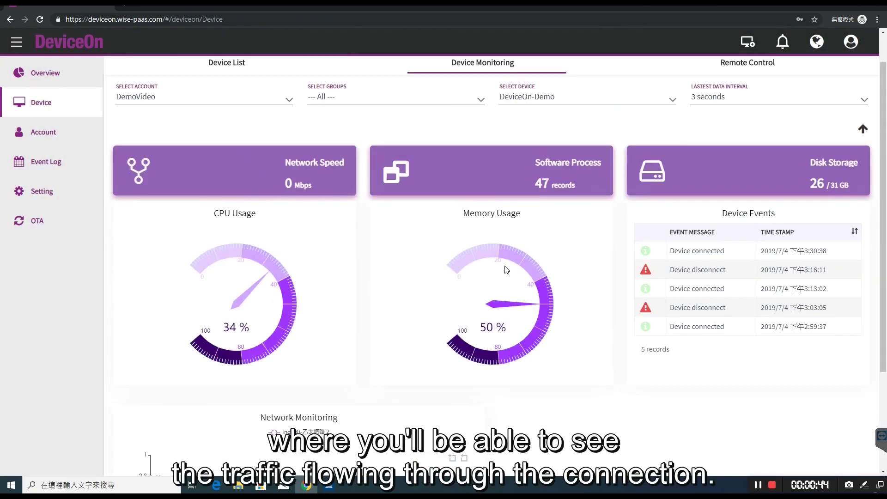
{"action": "left_click", "coordinate": [763, 106]}
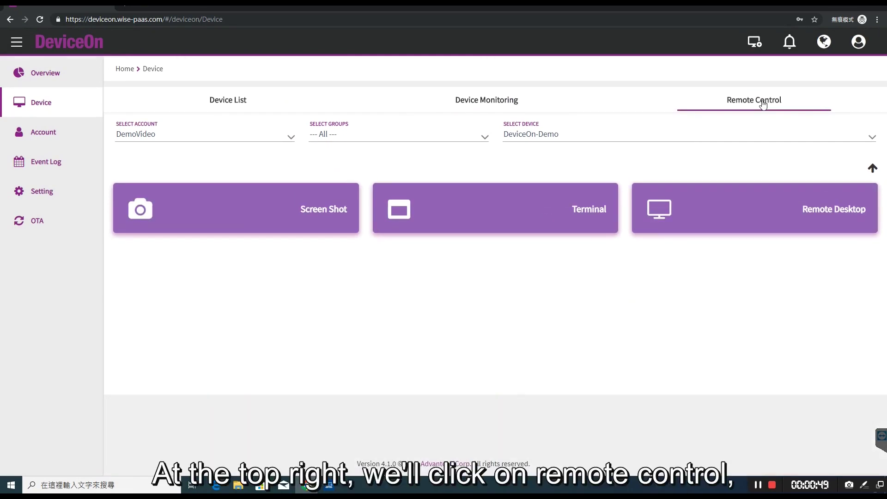
Take a remote screenshot, then ping 168.95.1.1 from the device's remote terminal.
{"action": "left_click", "coordinate": [268, 221]}
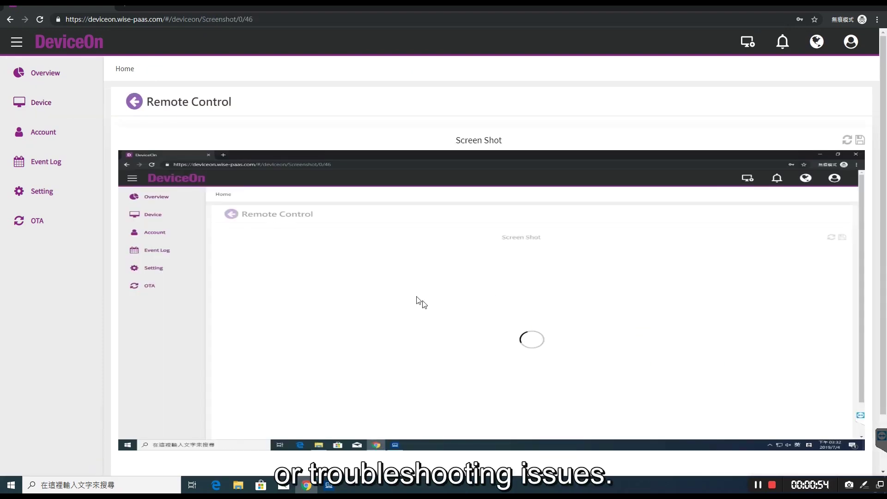
{"action": "left_click", "coordinate": [133, 103]}
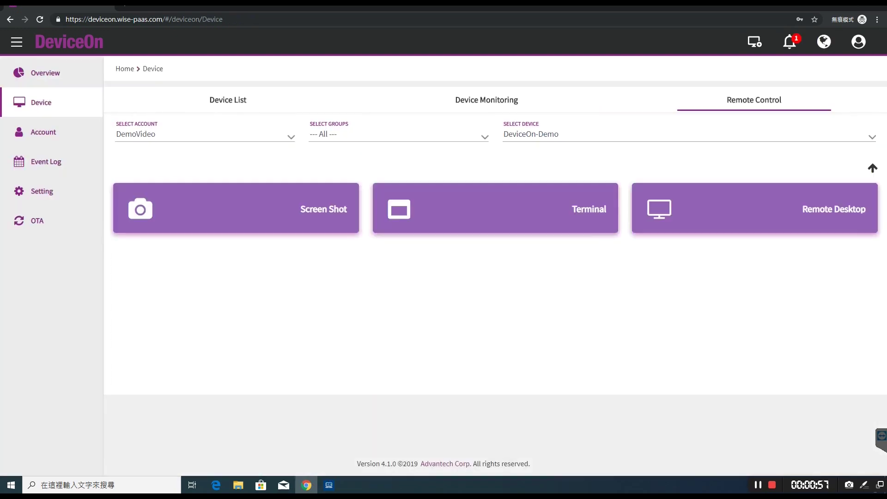
{"action": "left_click", "coordinate": [542, 222]}
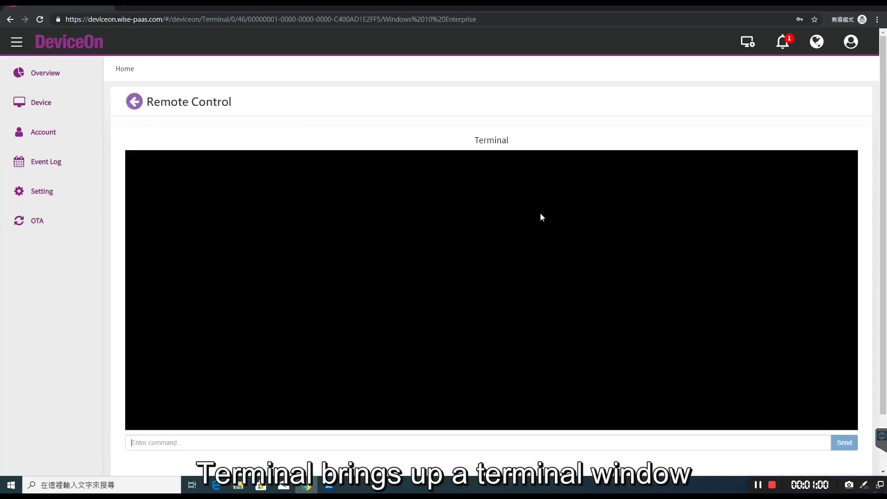
{"action": "left_click", "coordinate": [253, 439]}
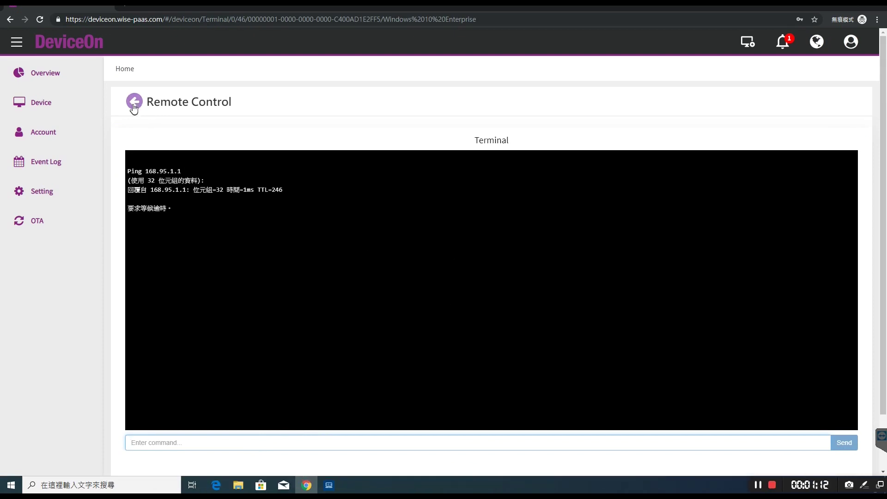
{"action": "left_click", "coordinate": [134, 102]}
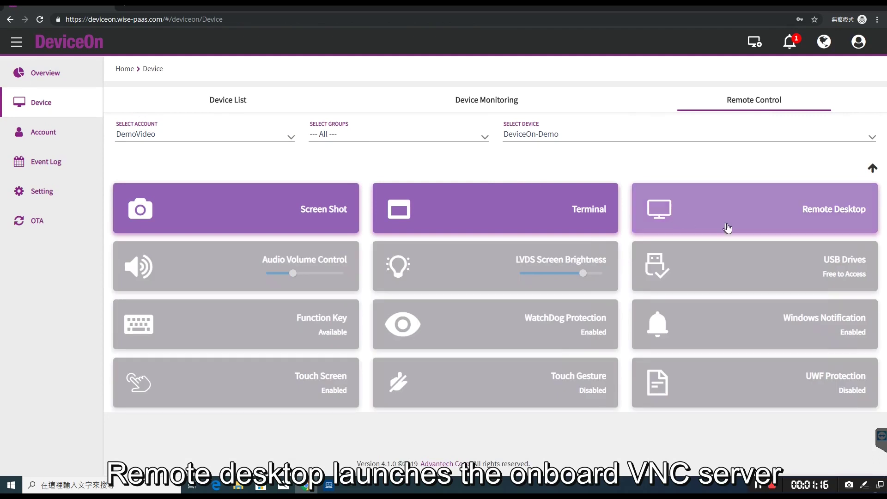
Start a Remote Desktop session to DeviceOn-Demo and focus its live view.
{"action": "left_click", "coordinate": [767, 219]}
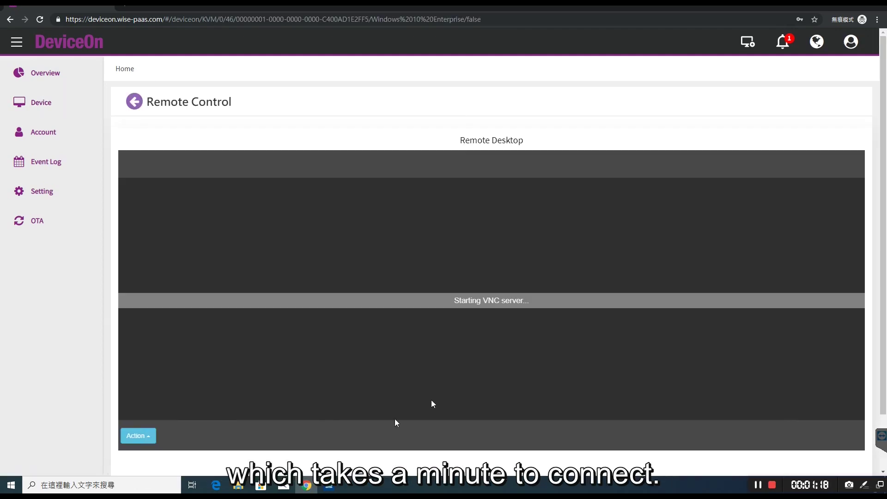
{"action": "left_click_drag", "start_coordinate": [880, 353], "coordinate": [881, 372]}
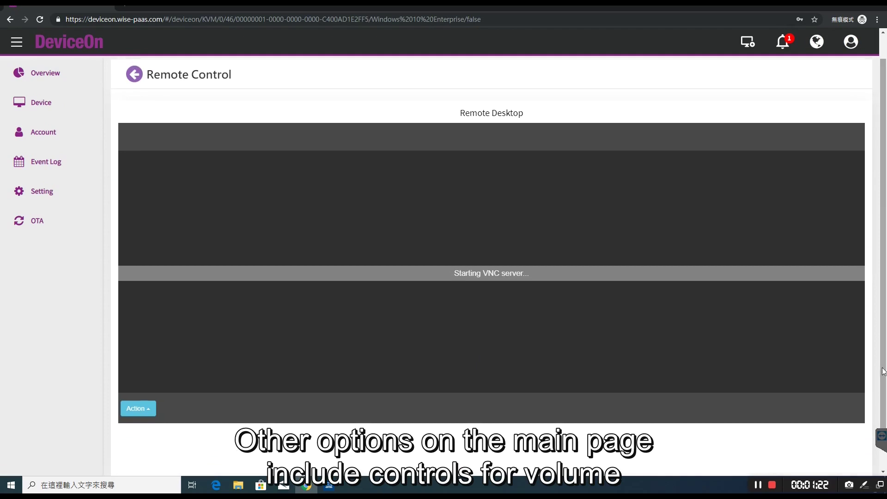
{"action": "left_click", "coordinate": [780, 322]}
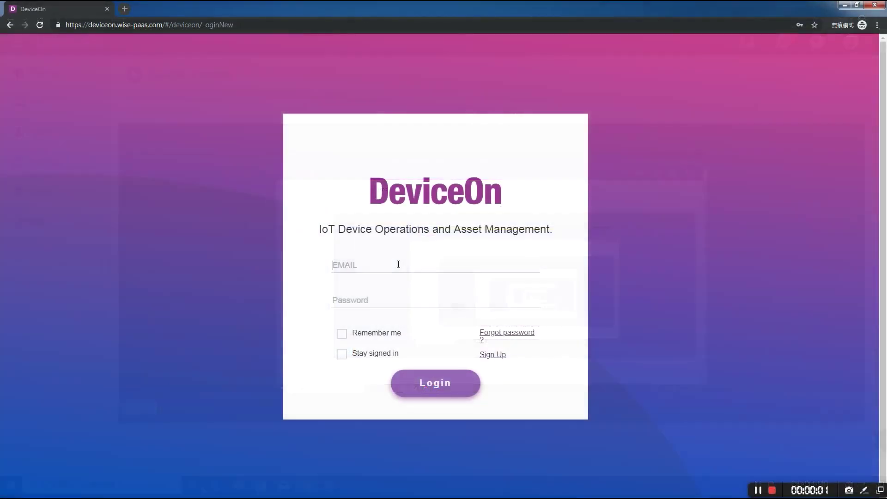
Log back in to DeviceOn with the saved account credentials.
{"action": "left_click", "coordinate": [398, 264]}
{"action": "type", "text": "de"}
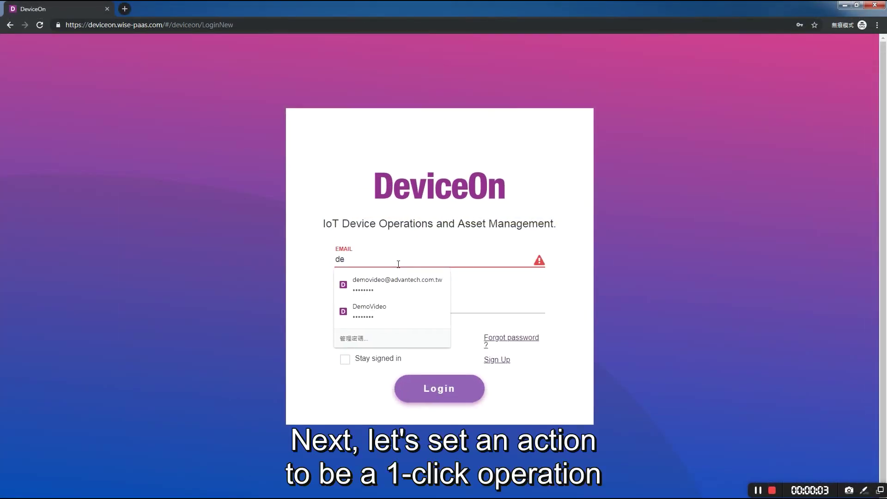
{"action": "left_click", "coordinate": [410, 282]}
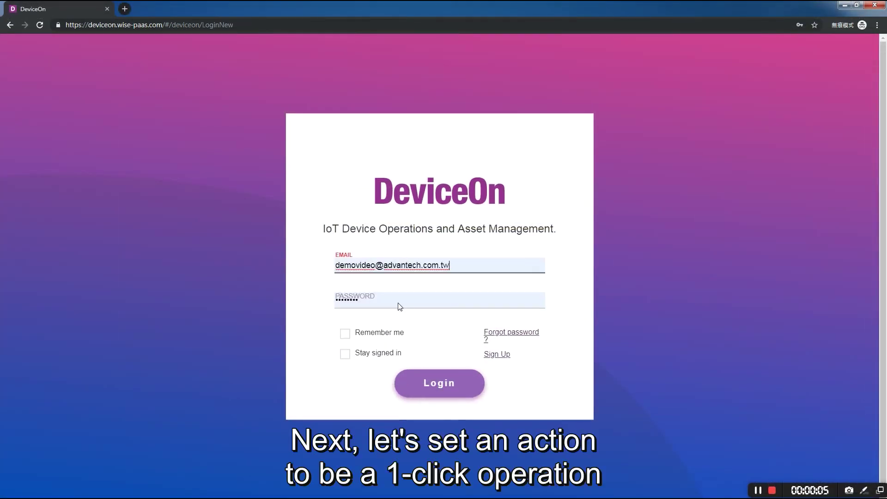
{"action": "left_click", "coordinate": [436, 385]}
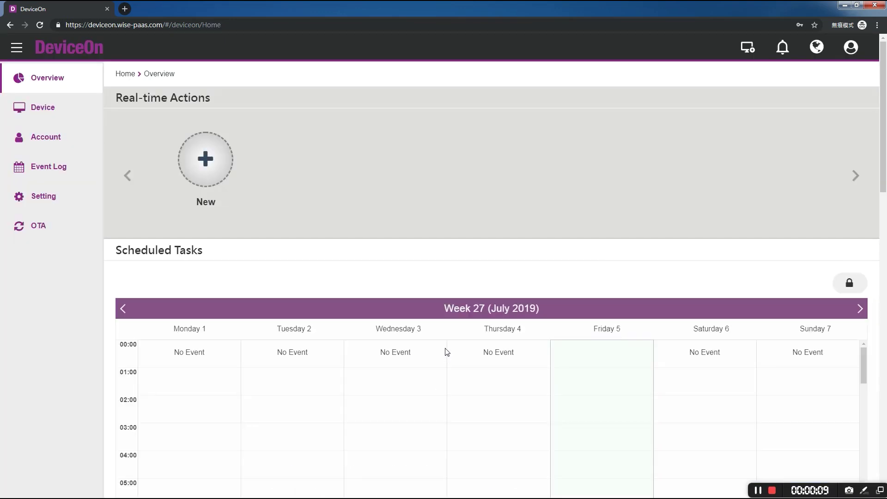
Create a Reboot action named DemoReboot assigned to the Demo group.
{"action": "left_click", "coordinate": [51, 198]}
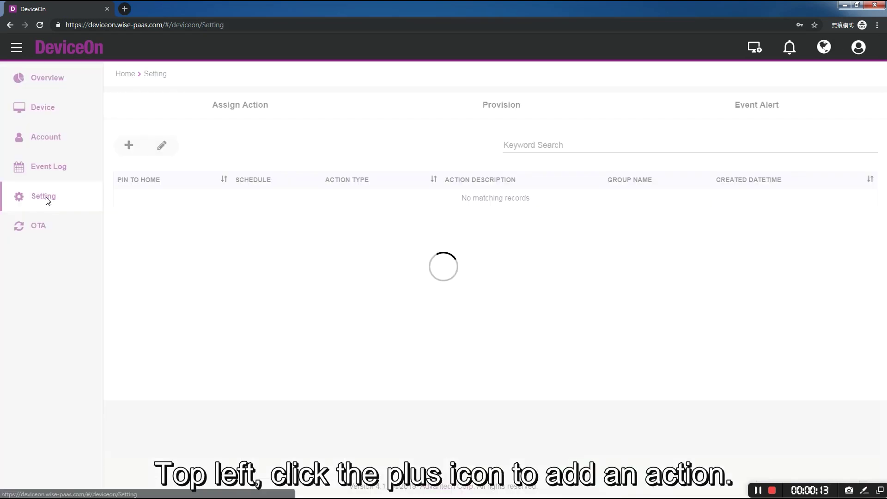
{"action": "left_click", "coordinate": [127, 150]}
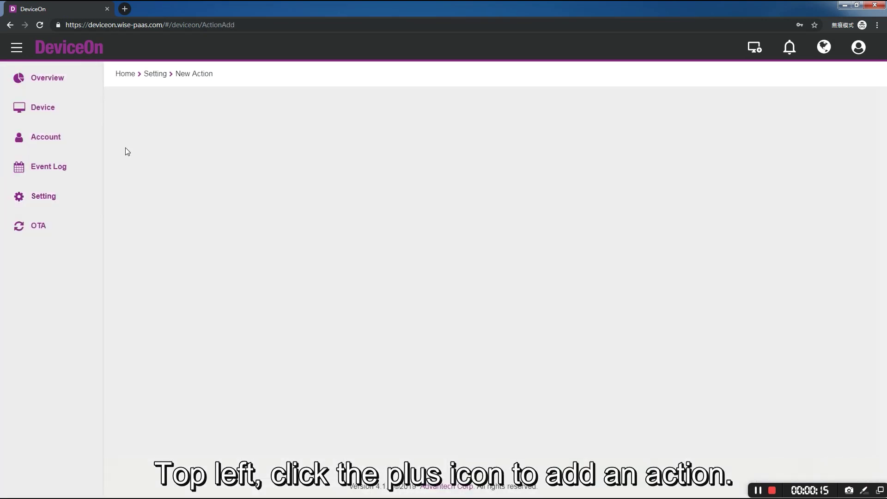
{"action": "left_click", "coordinate": [460, 196]}
{"action": "type", "text": "DemoReboot"}
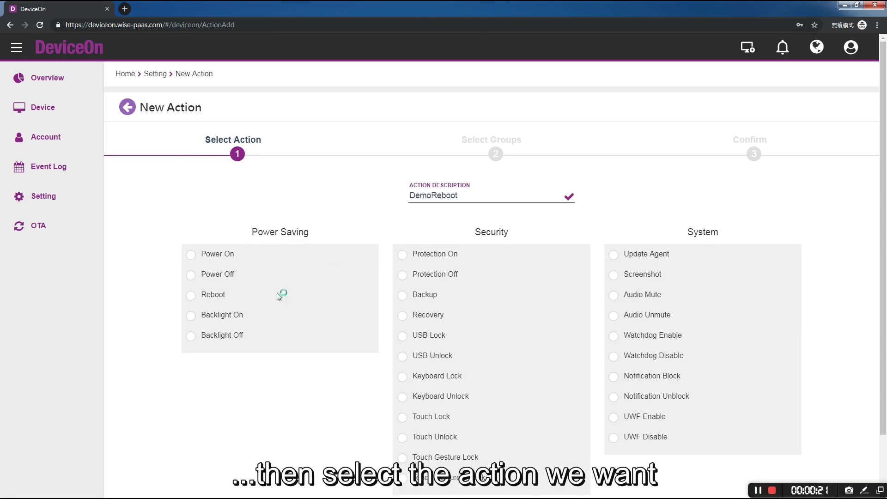
{"action": "left_click", "coordinate": [201, 300]}
{"action": "scroll", "coordinate": [359, 314], "scroll_direction": "down", "scroll_amount": 2}
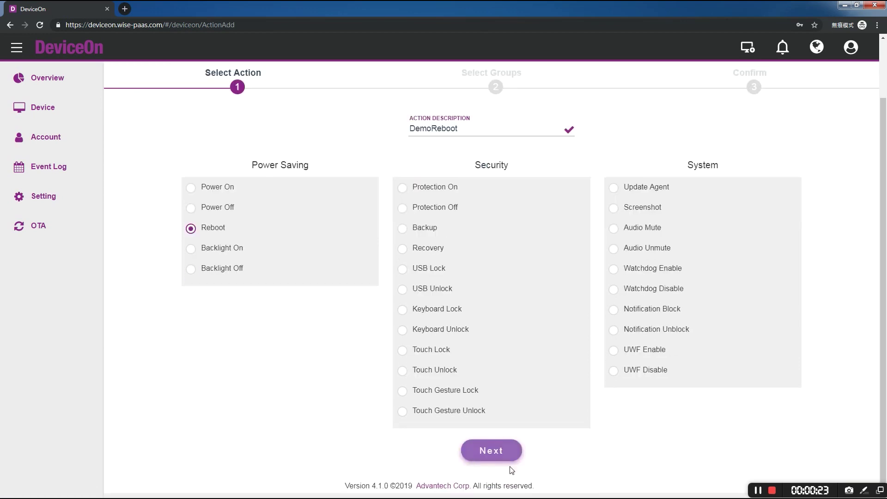
{"action": "left_click", "coordinate": [503, 452]}
{"action": "left_click", "coordinate": [506, 226]}
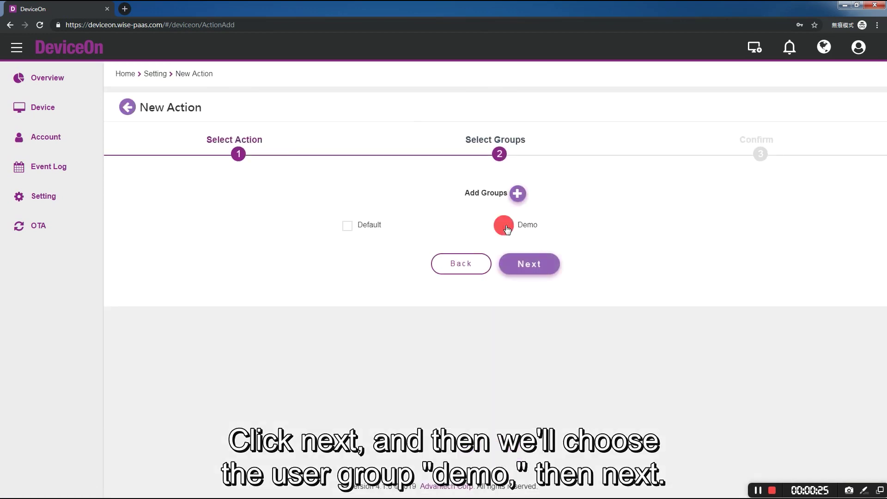
{"action": "left_click", "coordinate": [531, 267]}
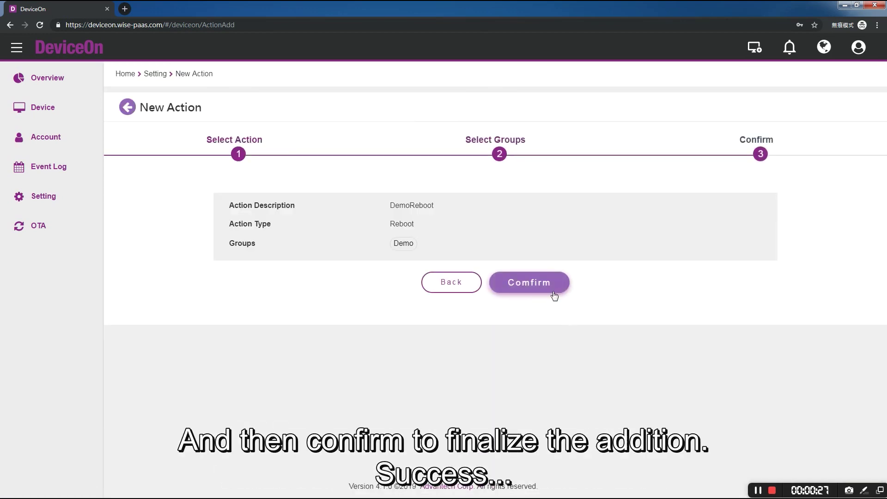
{"action": "left_click", "coordinate": [554, 290]}
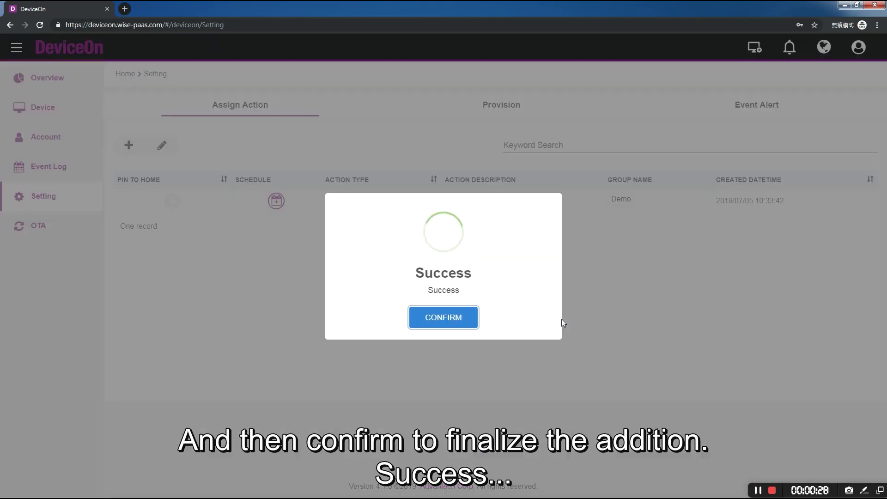
{"action": "left_click", "coordinate": [457, 319]}
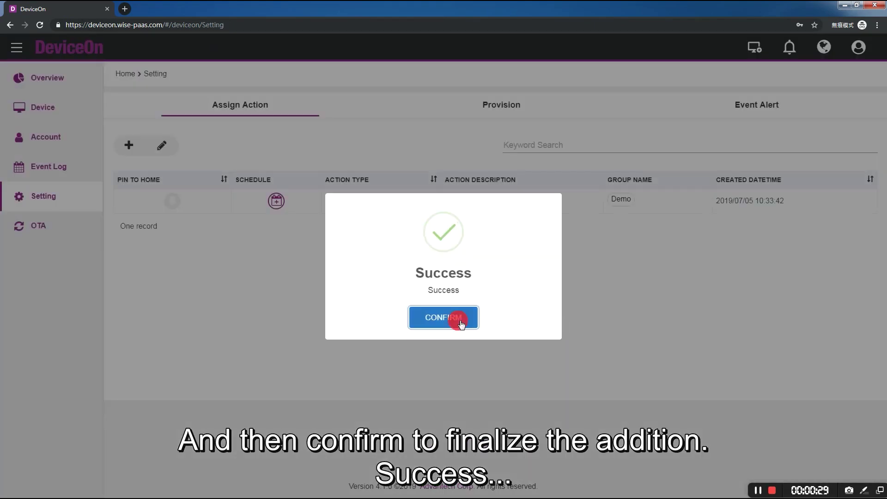
Pin DemoReboot to home and go to the Device List.
{"action": "left_click", "coordinate": [172, 201]}
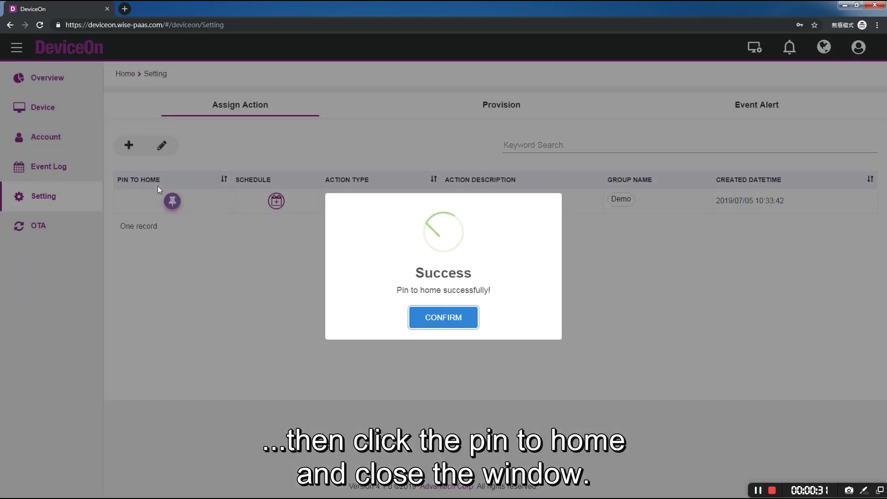
{"action": "left_click", "coordinate": [453, 317]}
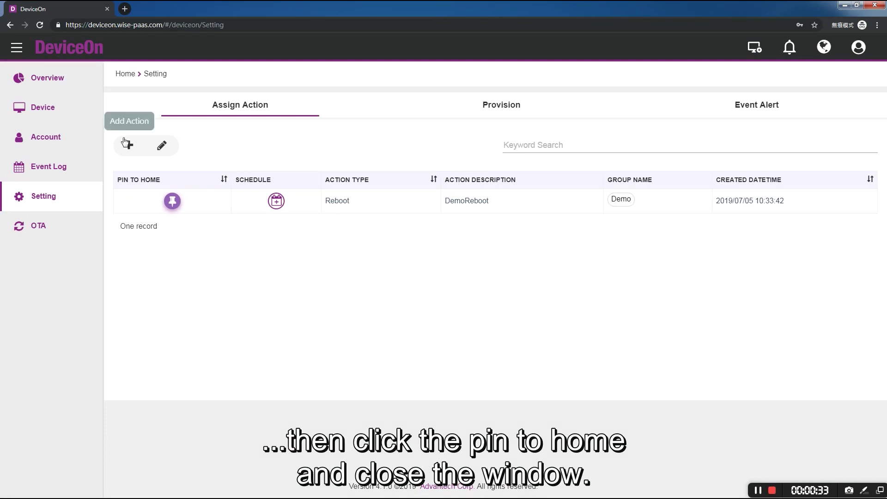
{"action": "left_click", "coordinate": [48, 114]}
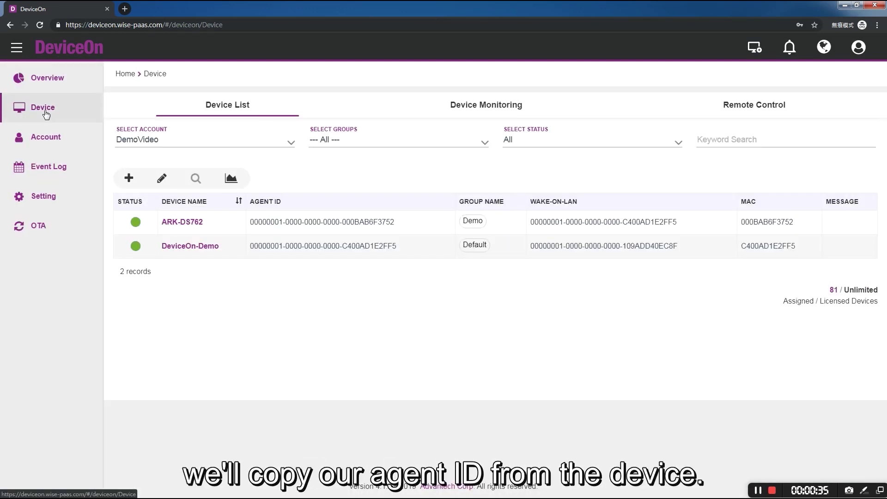
Copy DeviceOn-Demo's agent ID and save Wake-On-LAN as Agent Mode with it for Demo.
{"action": "left_click_drag", "start_coordinate": [250, 245], "coordinate": [411, 248]}
{"action": "key", "text": "ctrl+c"}
{"action": "left_click", "coordinate": [40, 197]}
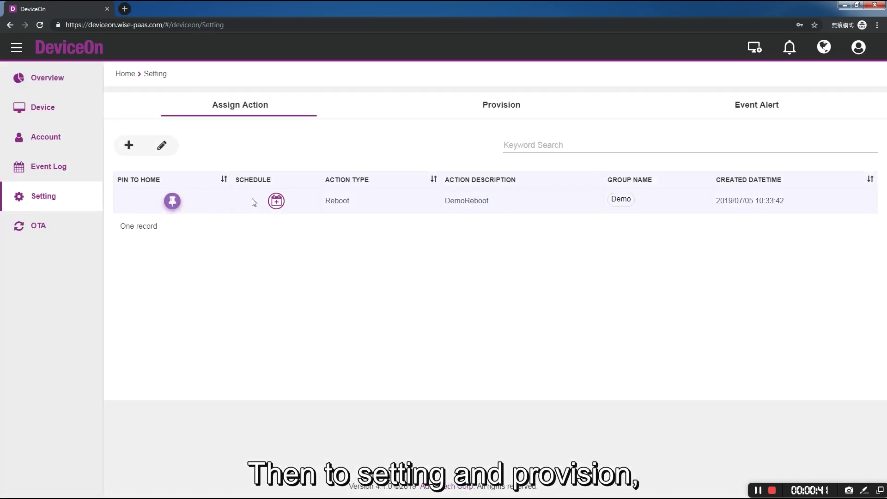
{"action": "left_click", "coordinate": [500, 105]}
{"action": "left_click", "coordinate": [347, 135]}
{"action": "left_click", "coordinate": [193, 144]}
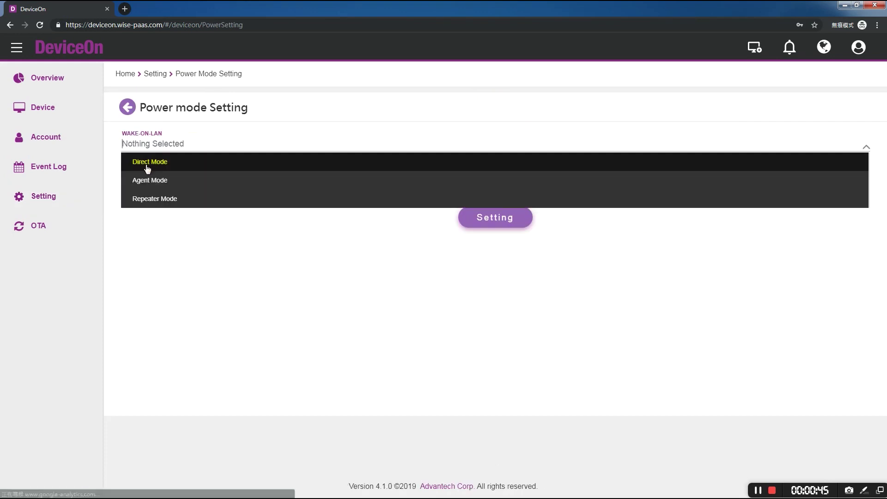
{"action": "left_click", "coordinate": [149, 179]}
{"action": "left_click", "coordinate": [150, 179]}
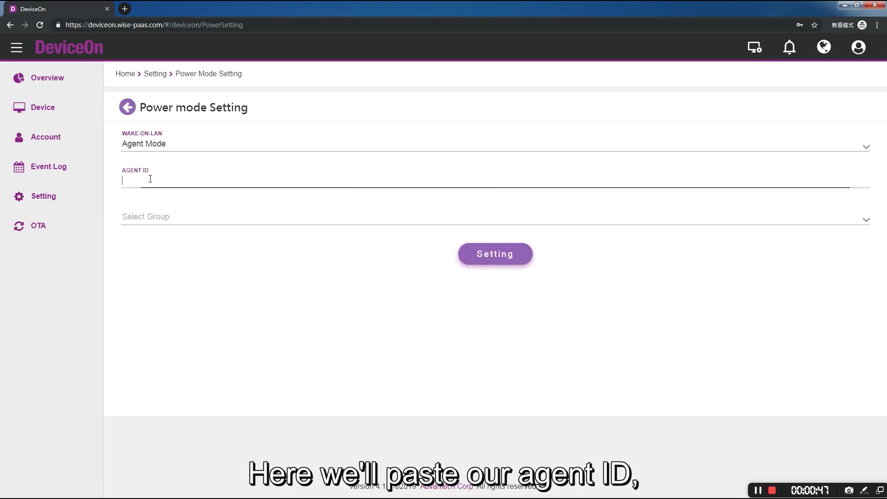
{"action": "key", "text": "ctrl+v"}
{"action": "left_click", "coordinate": [163, 215]}
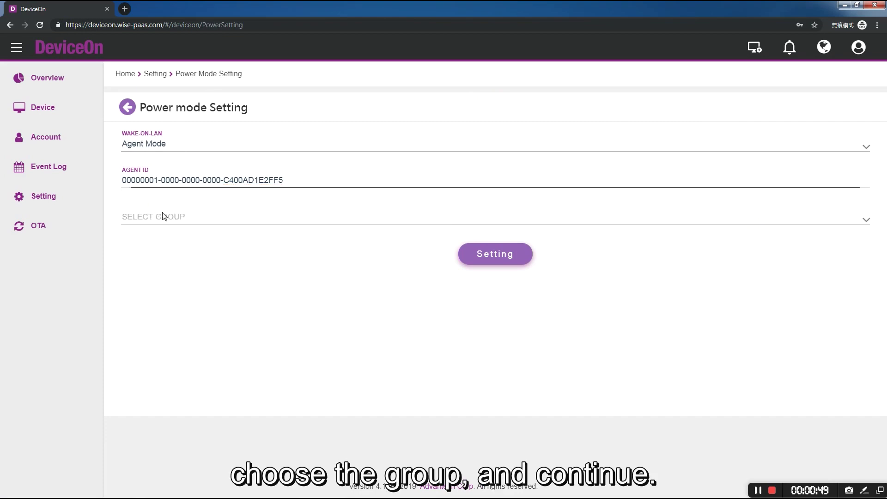
{"action": "left_click", "coordinate": [163, 253]}
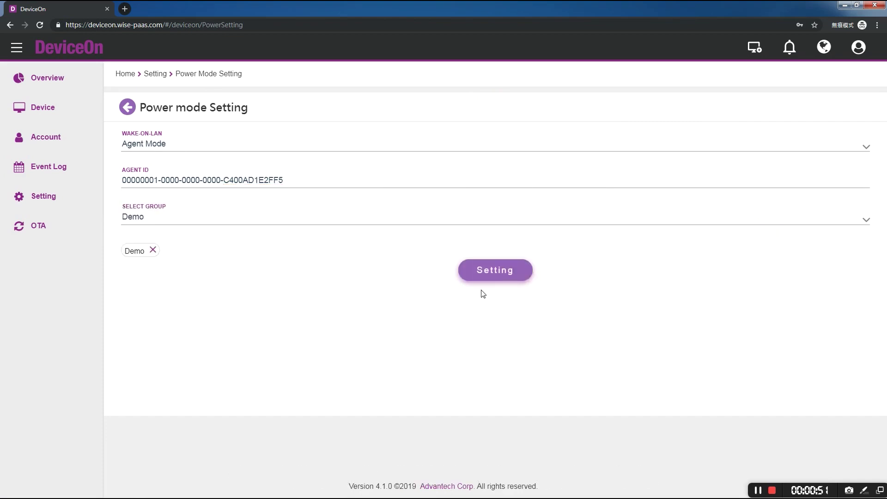
{"action": "left_click", "coordinate": [496, 276]}
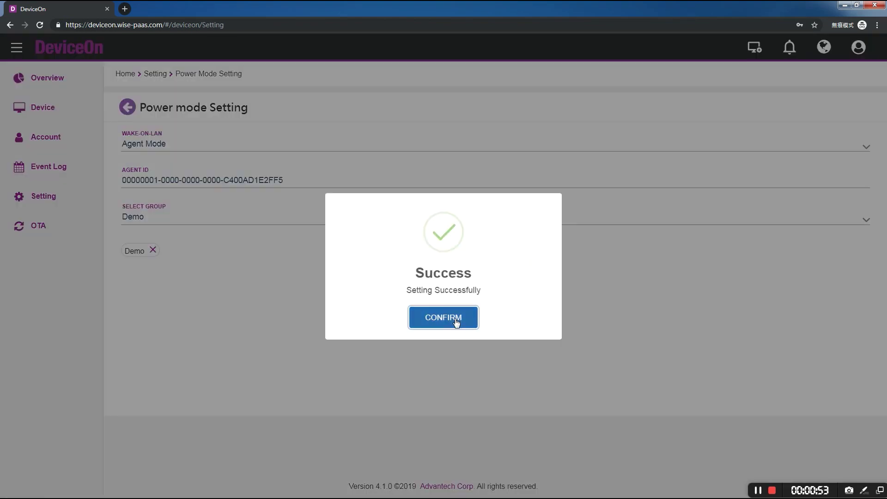
{"action": "left_click", "coordinate": [456, 322]}
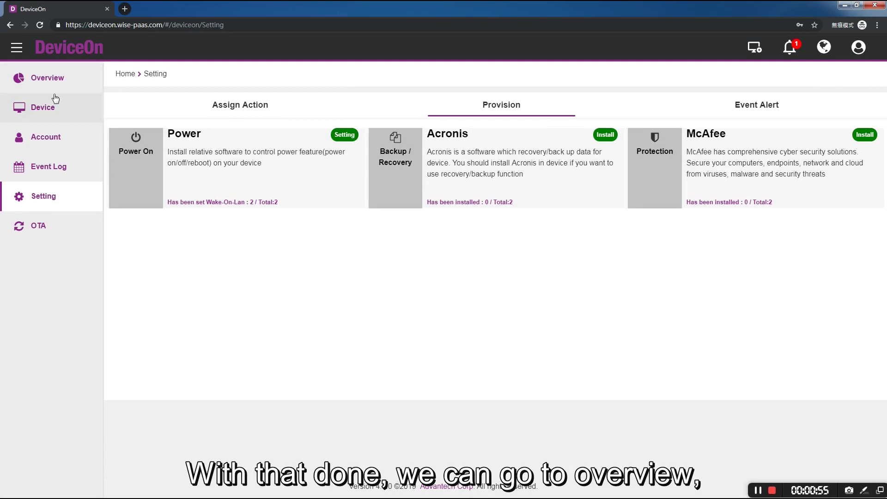
Reboot ARK-DS762 via the Reboot-DemoReboot action, acknowledge success, then enter the account e-mail at login.
{"action": "left_click", "coordinate": [45, 79]}
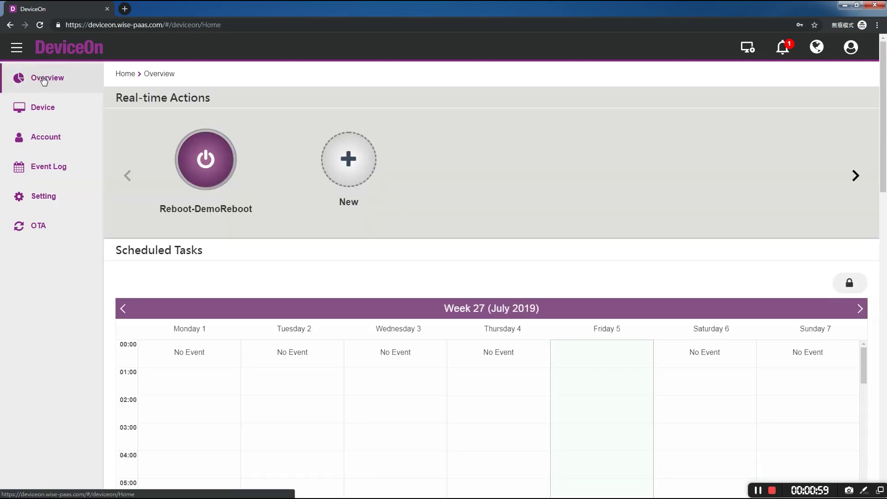
{"action": "left_click", "coordinate": [217, 174]}
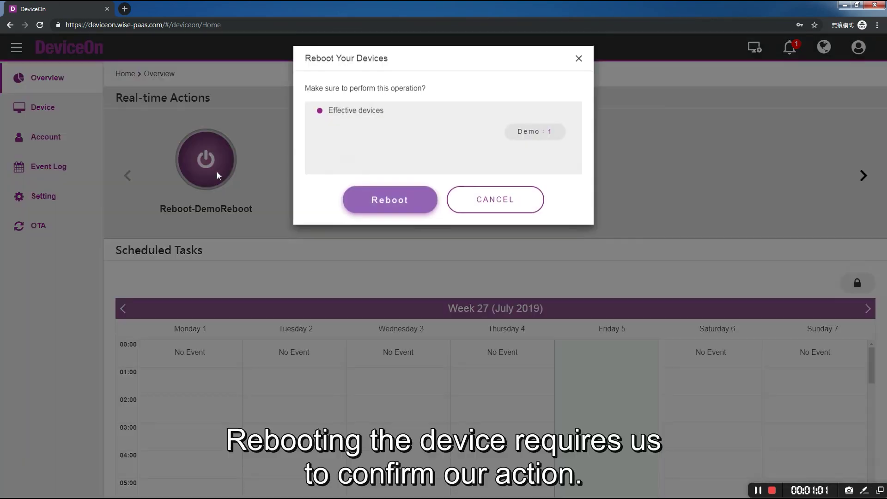
{"action": "left_click", "coordinate": [534, 131]}
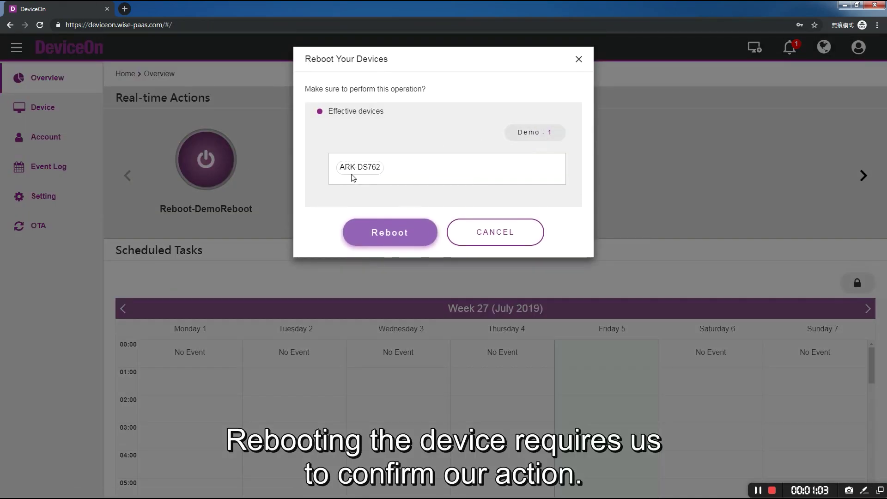
{"action": "left_click", "coordinate": [396, 232]}
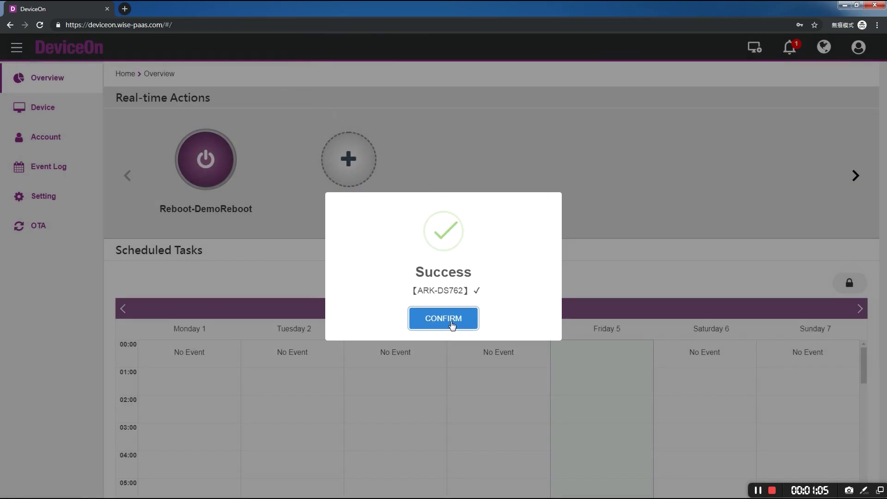
{"action": "left_click", "coordinate": [451, 321]}
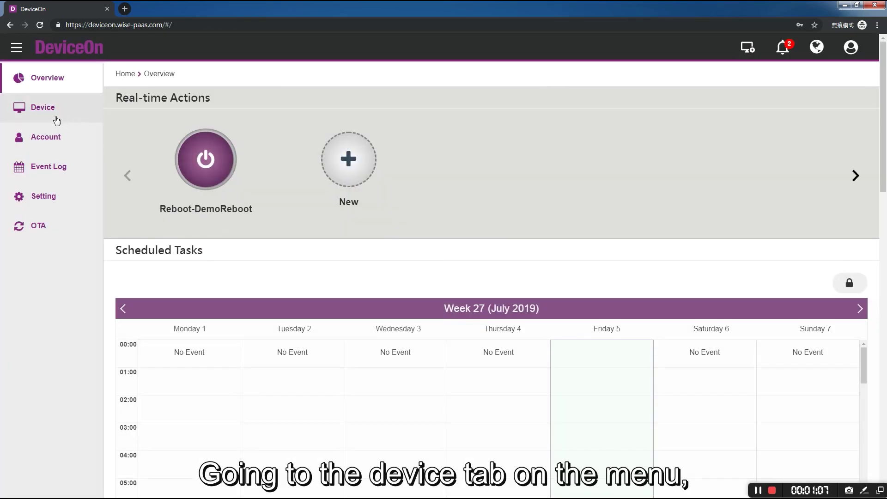
{"action": "left_click", "coordinate": [56, 119]}
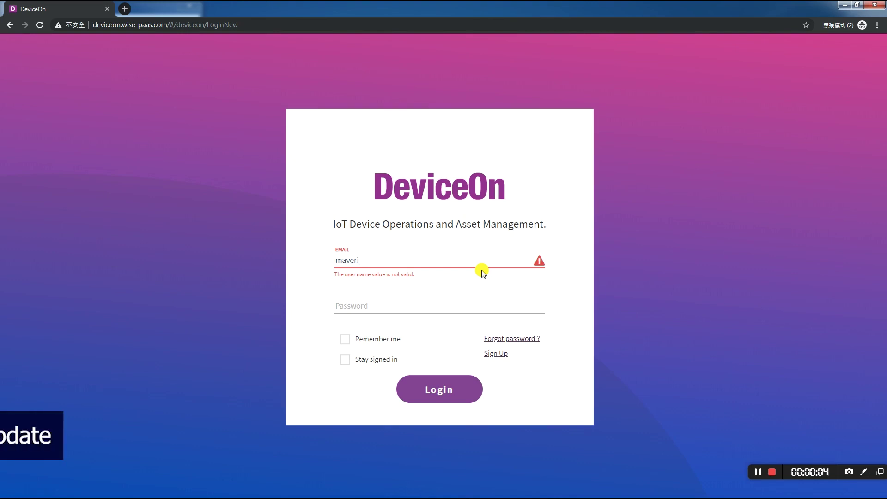
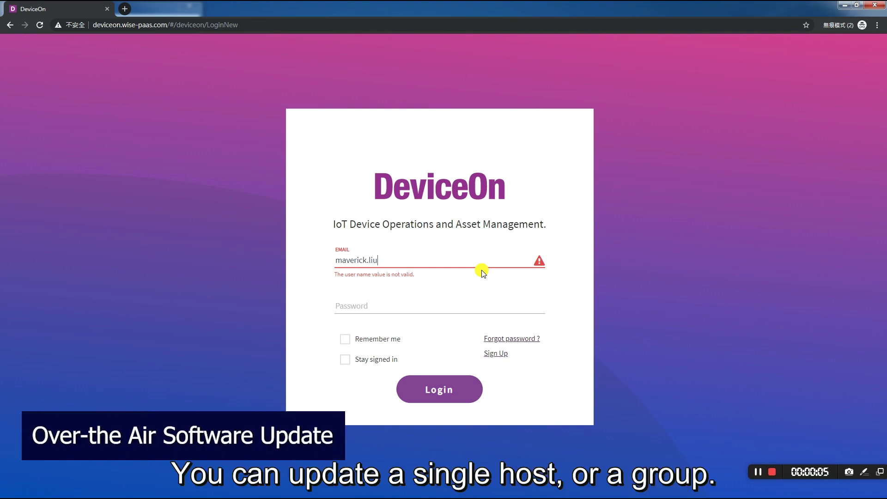
Log in with the account password and open the OTA storage list.
{"action": "key", "text": "Tab"}
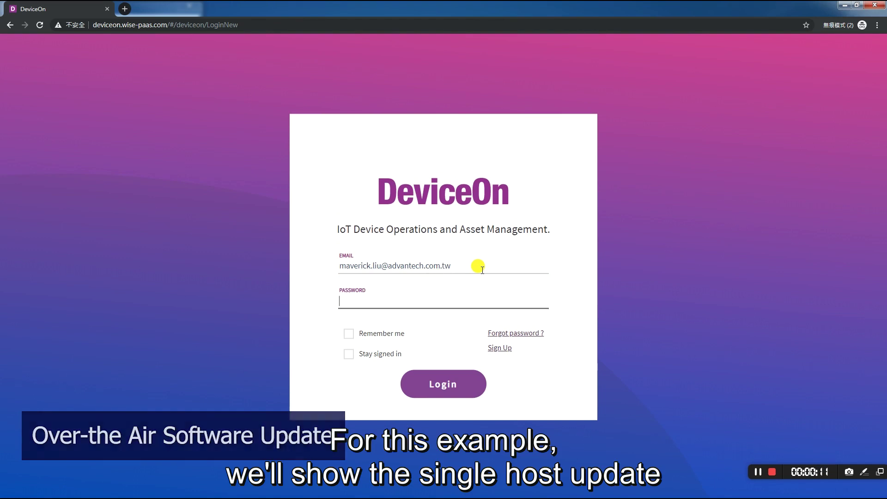
{"action": "type", "text": "••"}
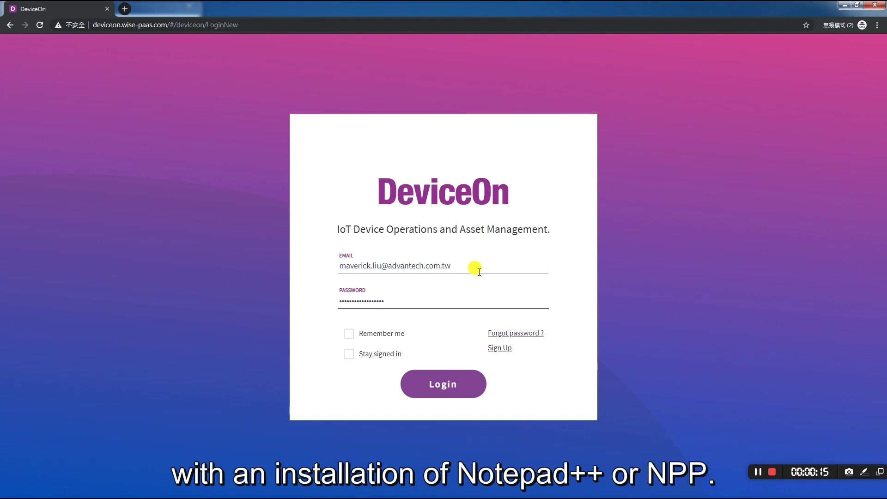
{"action": "left_click", "coordinate": [444, 383]}
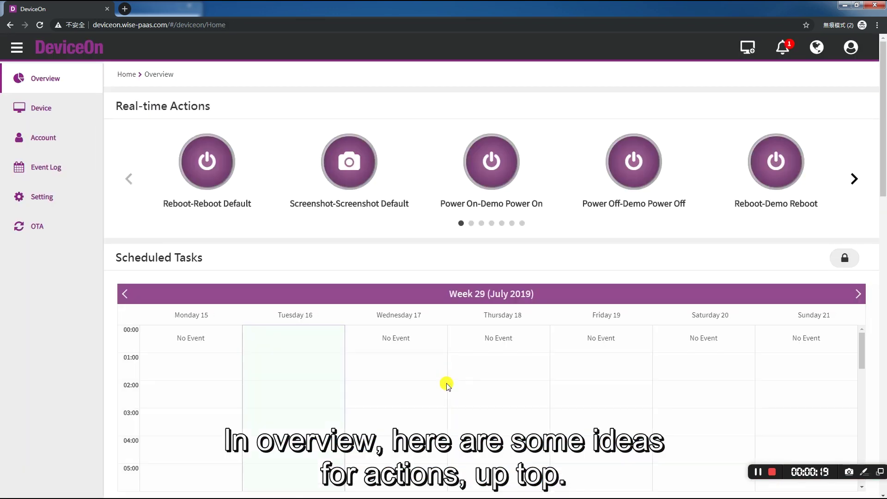
{"action": "left_click", "coordinate": [33, 229]}
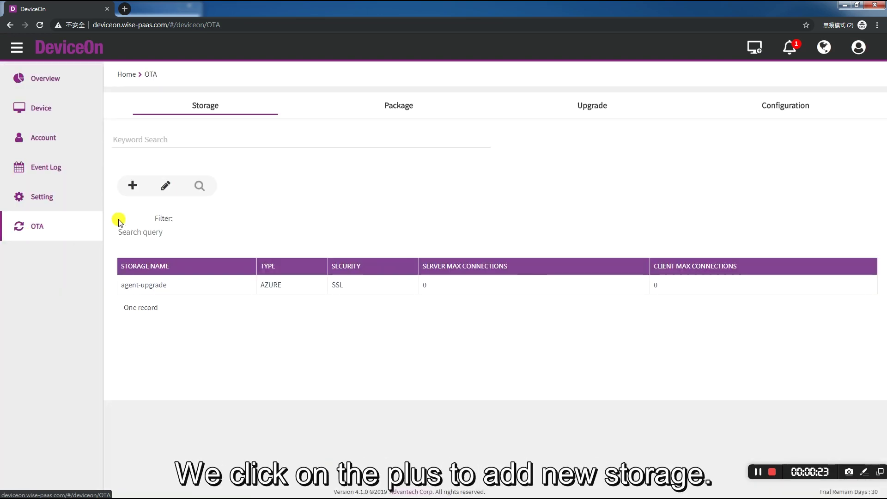
Save an Azure Blob storage named Azure1 with account name edgesense and the pasted access key.
{"action": "left_click", "coordinate": [133, 187]}
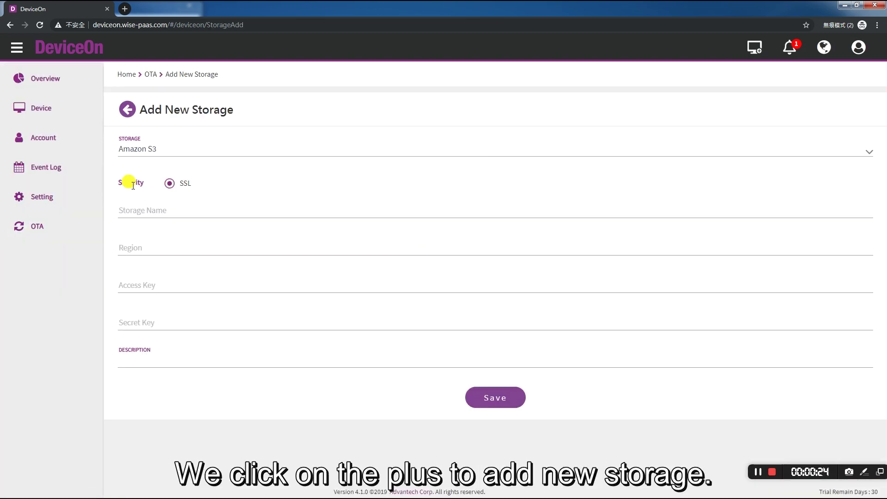
{"action": "left_click", "coordinate": [140, 149]}
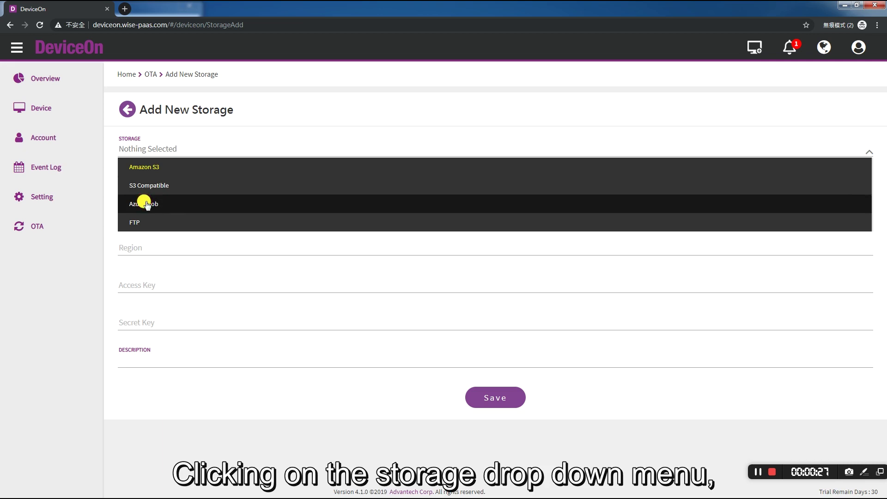
{"action": "left_click", "coordinate": [147, 204]}
{"action": "left_click", "coordinate": [147, 211]}
{"action": "type", "text": "Aaure1"}
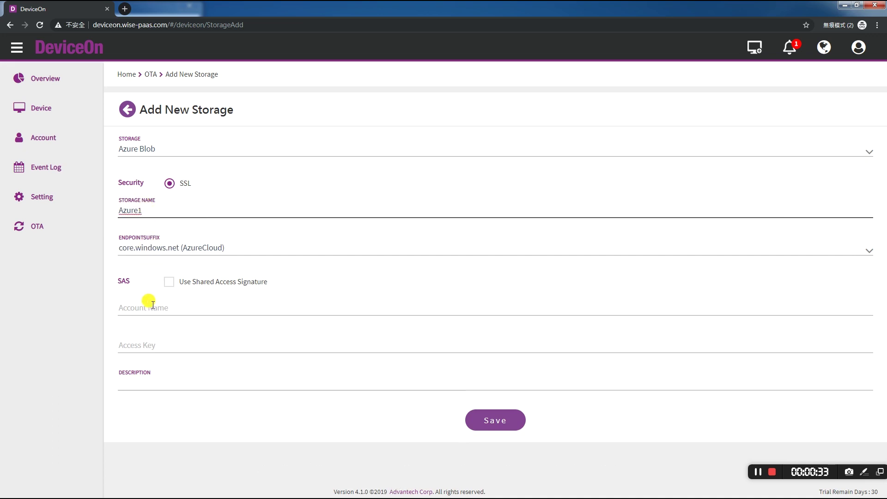
{"action": "left_click", "coordinate": [153, 304]}
{"action": "type", "text": "edge"}
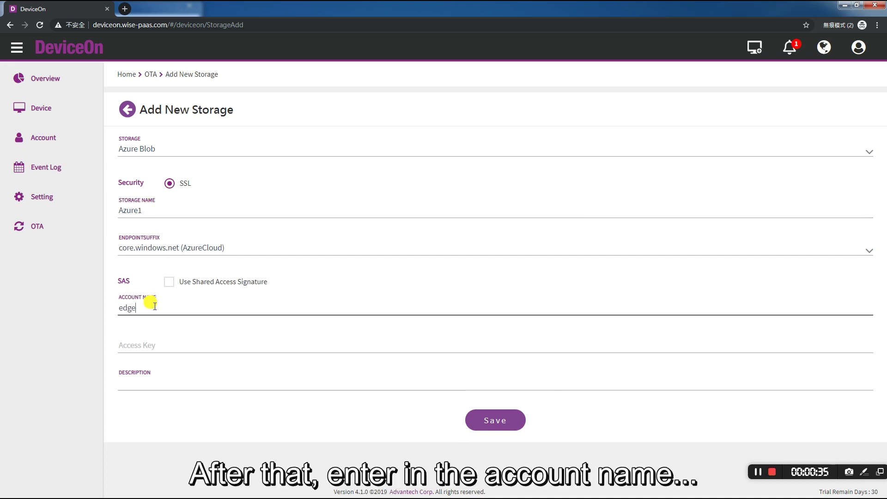
{"action": "type", "text": "sense"}
{"action": "key", "text": "Tab"}
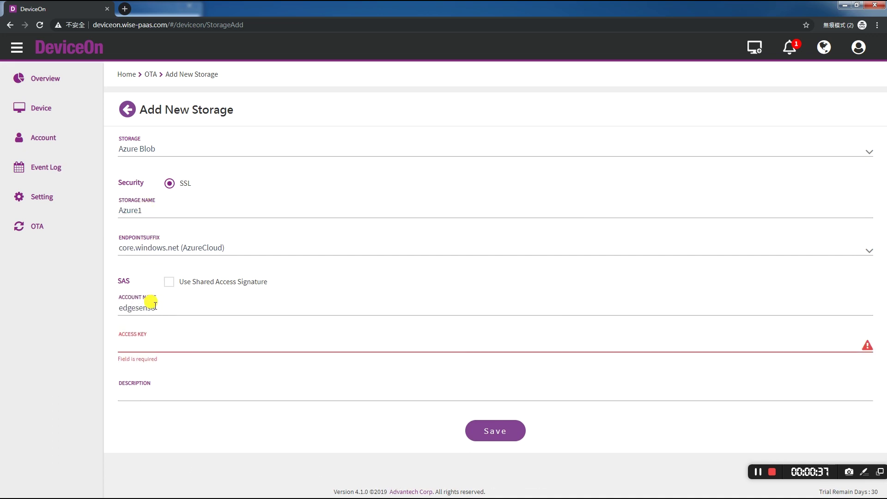
{"action": "key", "text": "ctrl+v"}
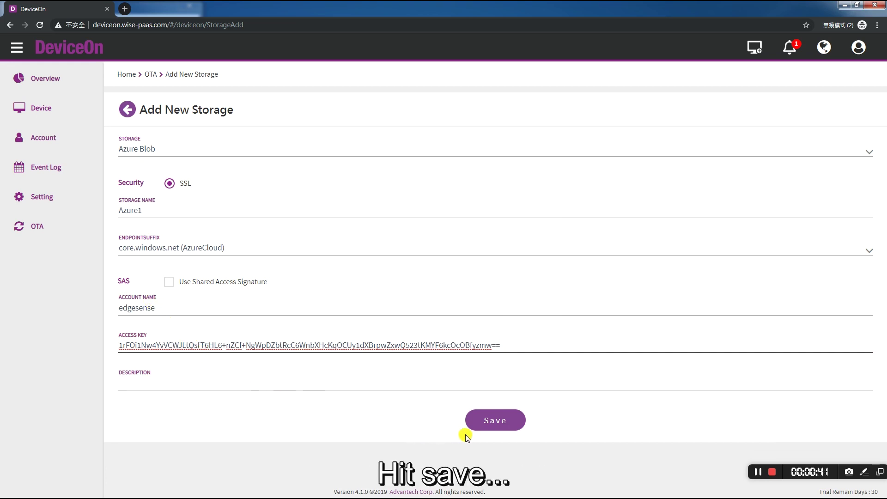
{"action": "left_click", "coordinate": [495, 421]}
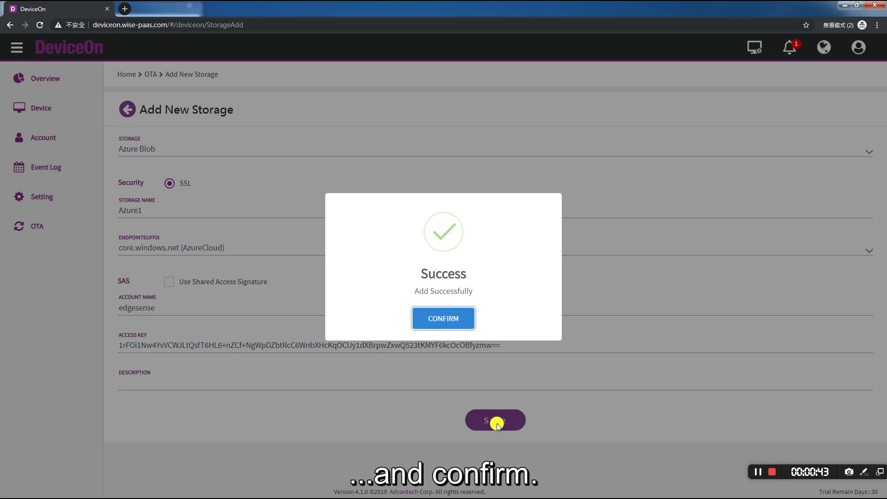
{"action": "left_click", "coordinate": [450, 318]}
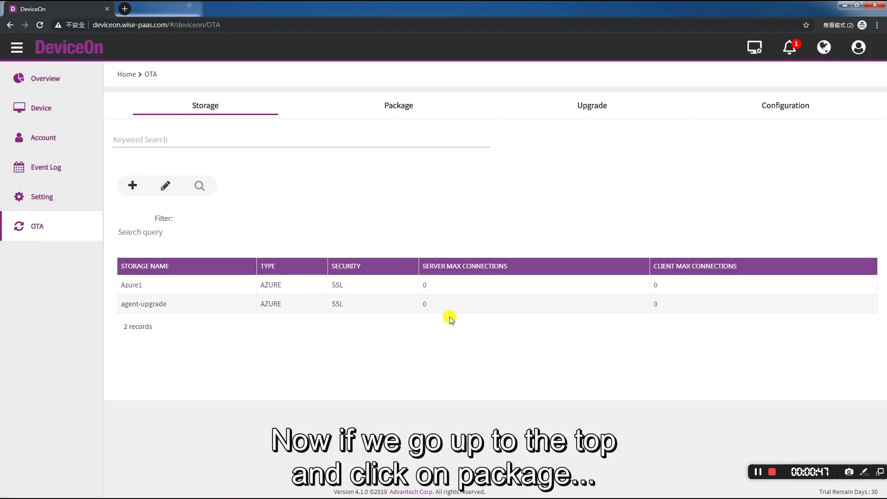
Open the Package Toolkit form from the OTA package view.
{"action": "left_click", "coordinate": [396, 110]}
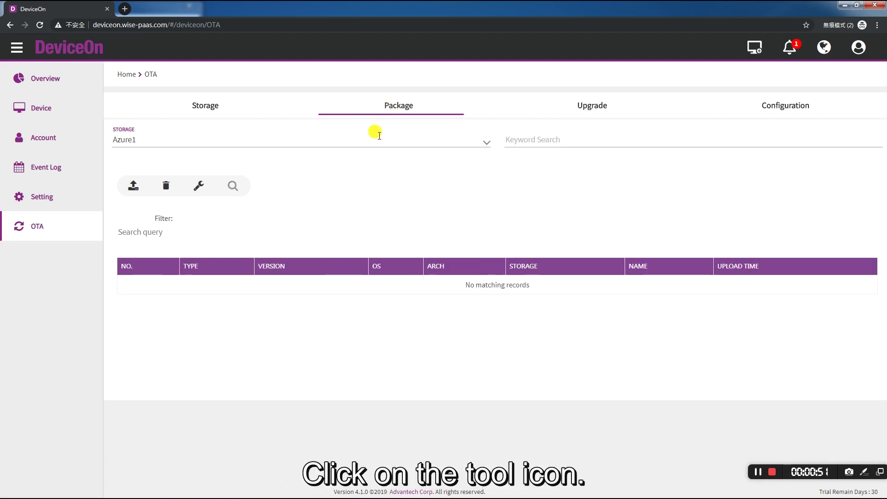
{"action": "left_click", "coordinate": [199, 186]}
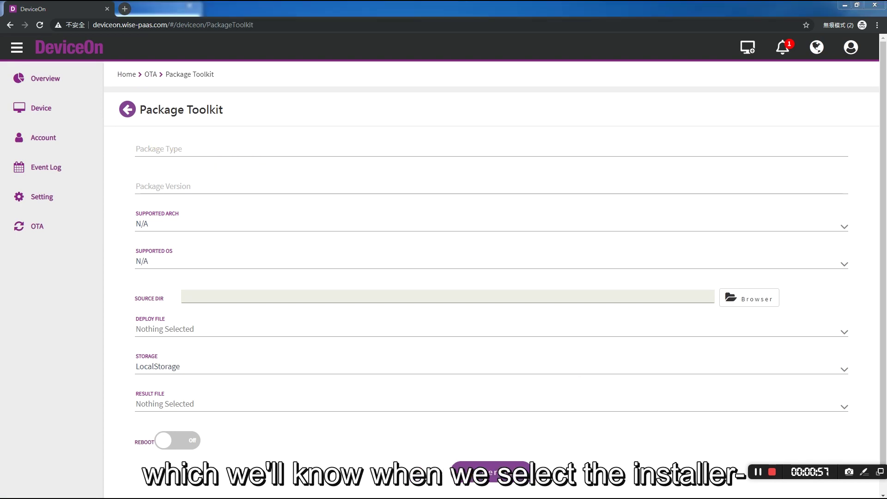
{"action": "left_click_drag", "start_coordinate": [886, 113], "coordinate": [531, 112]}
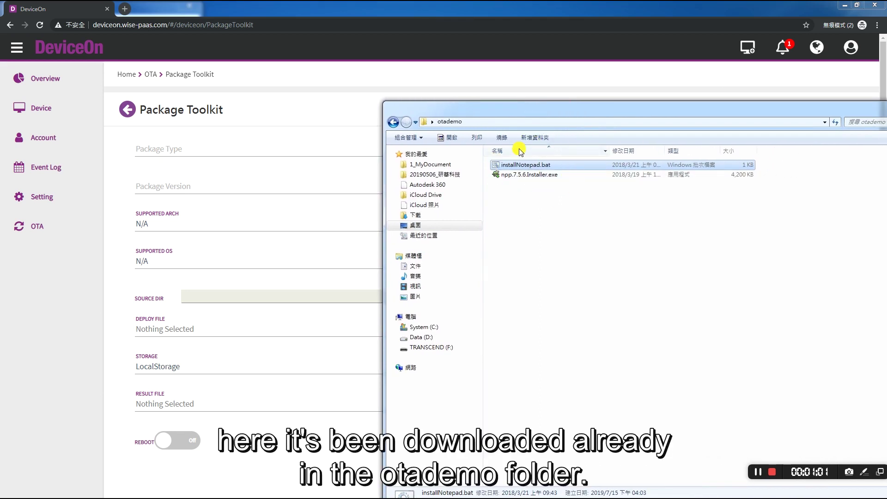
{"action": "left_click_drag", "start_coordinate": [536, 113], "coordinate": [886, 109]}
Set package type npp, architecture x86_64, and Windows OS with win8 and win10 support.
{"action": "left_click", "coordinate": [151, 148]}
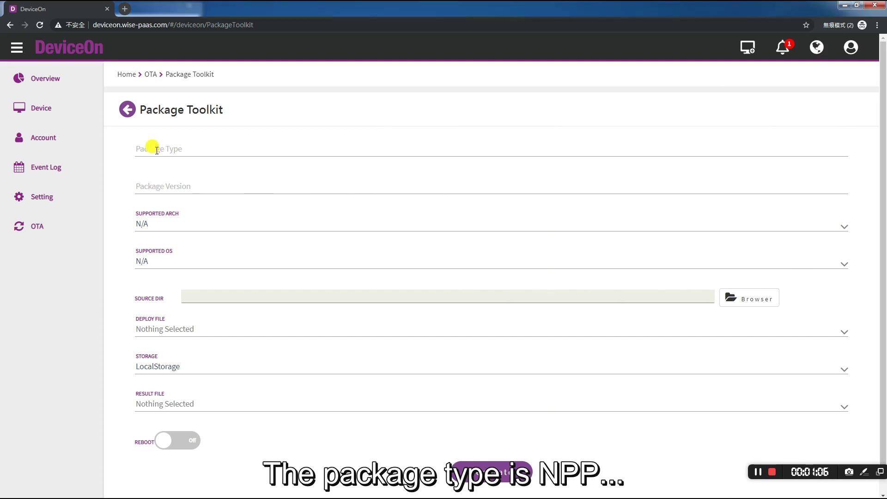
{"action": "type", "text": "npp"}
{"action": "left_click", "coordinate": [145, 178]}
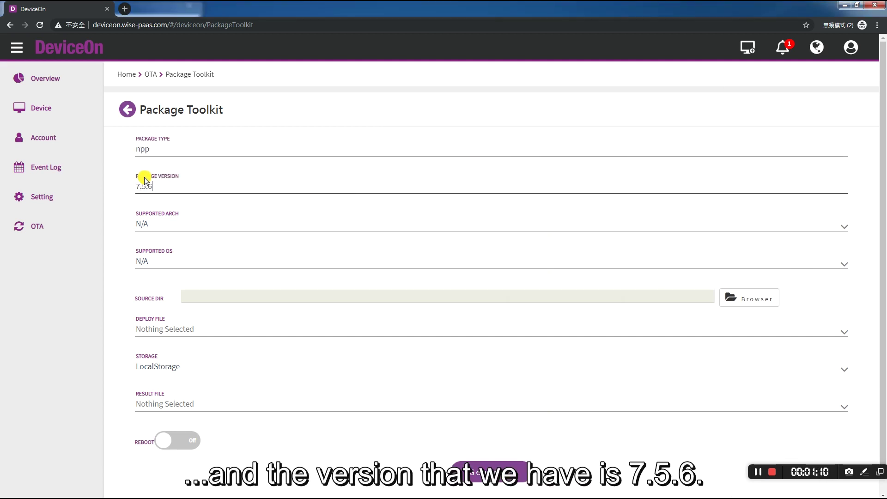
{"action": "key", "text": "Tab"}
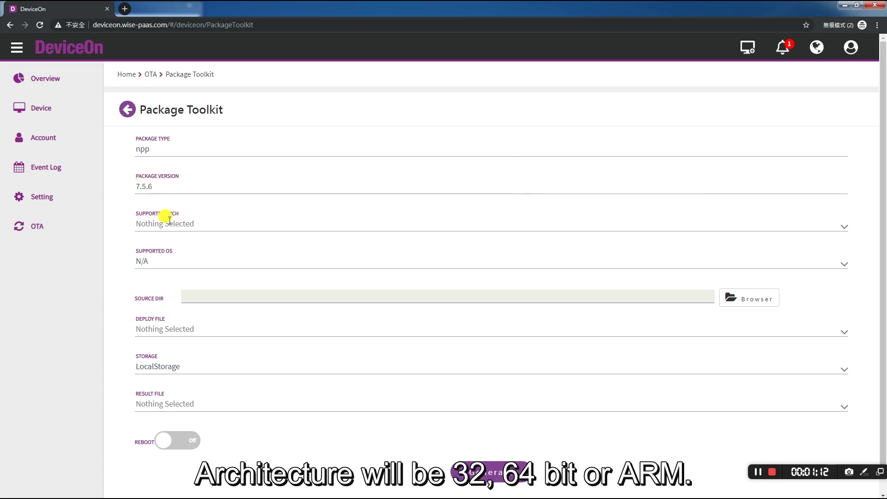
{"action": "left_click", "coordinate": [165, 223]}
{"action": "left_click", "coordinate": [166, 277]}
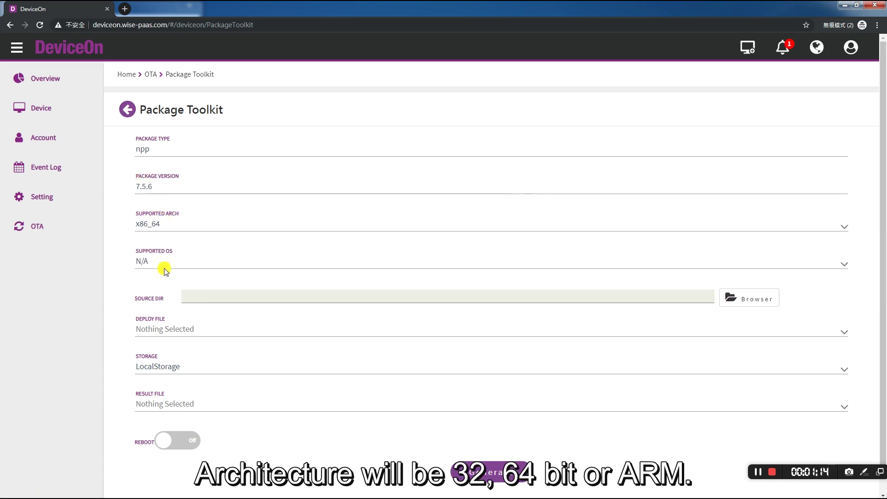
{"action": "left_click", "coordinate": [159, 262]}
{"action": "left_click", "coordinate": [165, 296]}
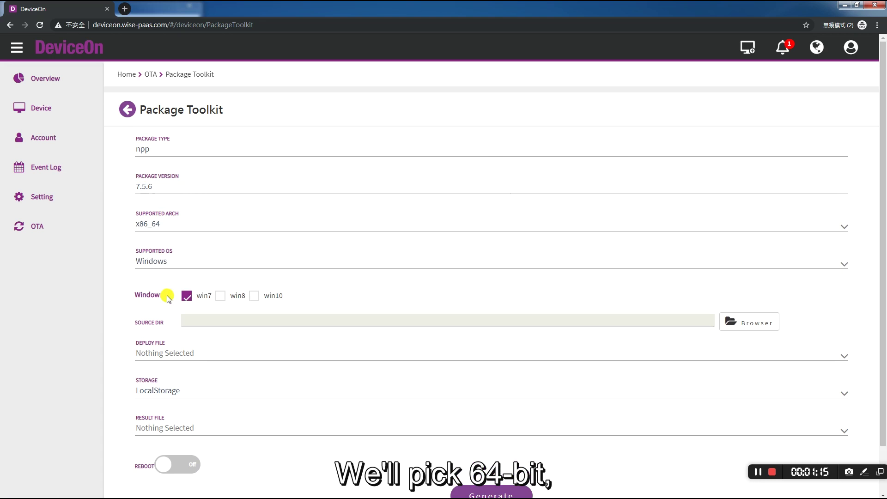
{"action": "left_click", "coordinate": [220, 297]}
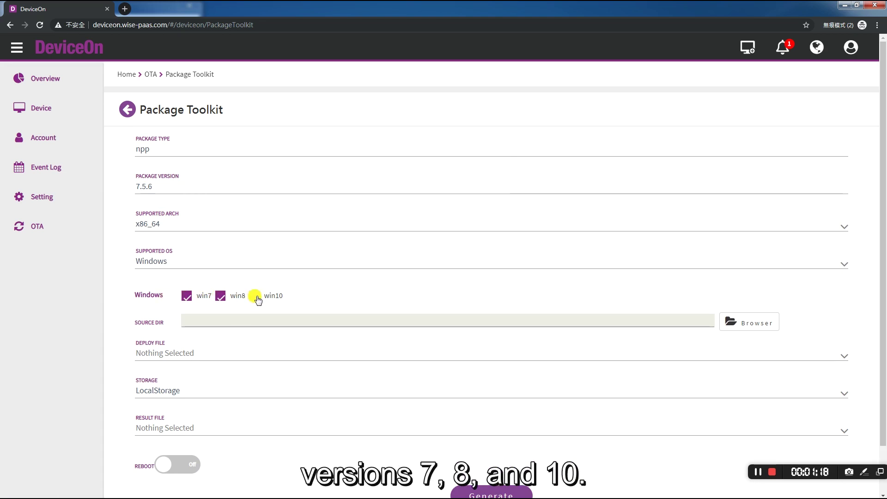
{"action": "left_click", "coordinate": [255, 296]}
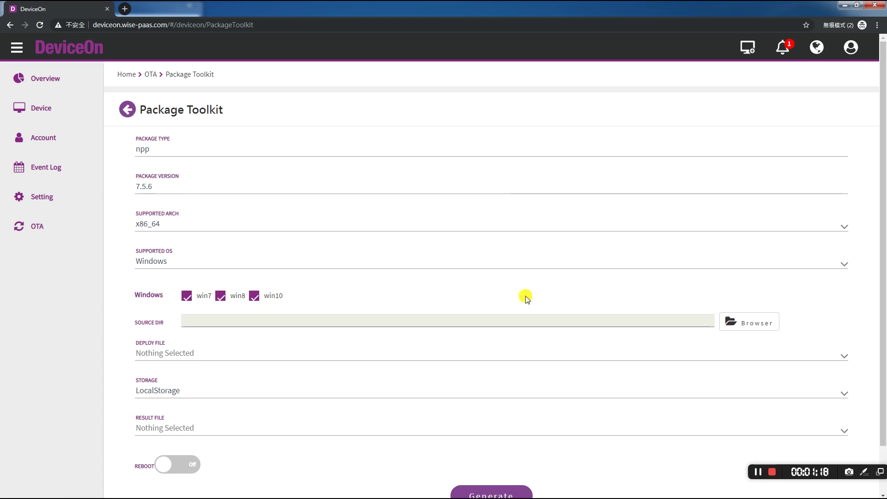
Select otademo as the source folder and allow uploading its two files.
{"action": "left_click", "coordinate": [749, 324]}
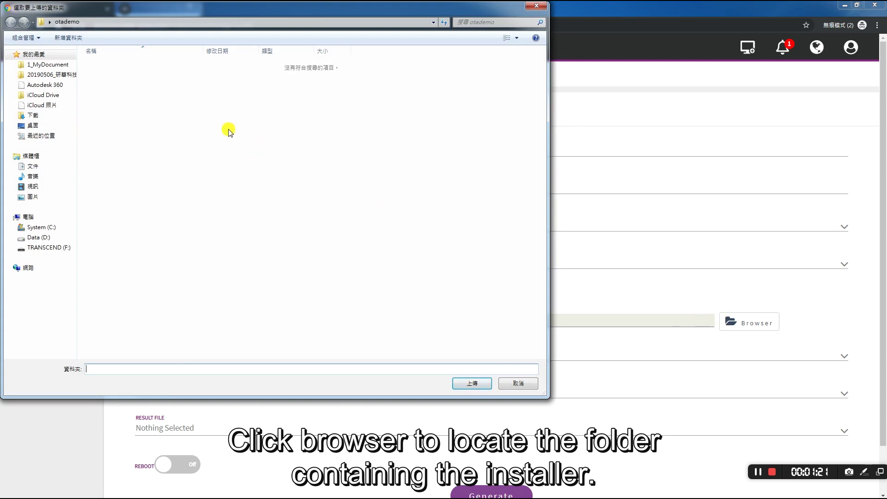
{"action": "left_click", "coordinate": [67, 22]}
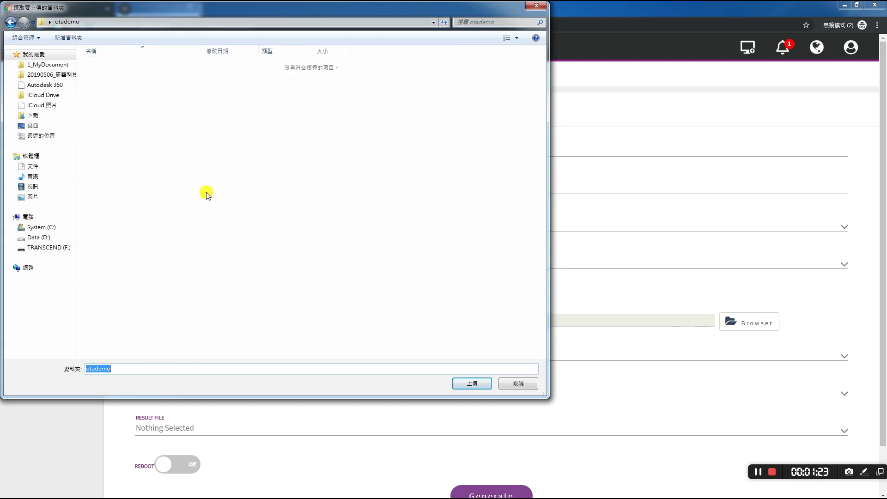
{"action": "left_click", "coordinate": [472, 385]}
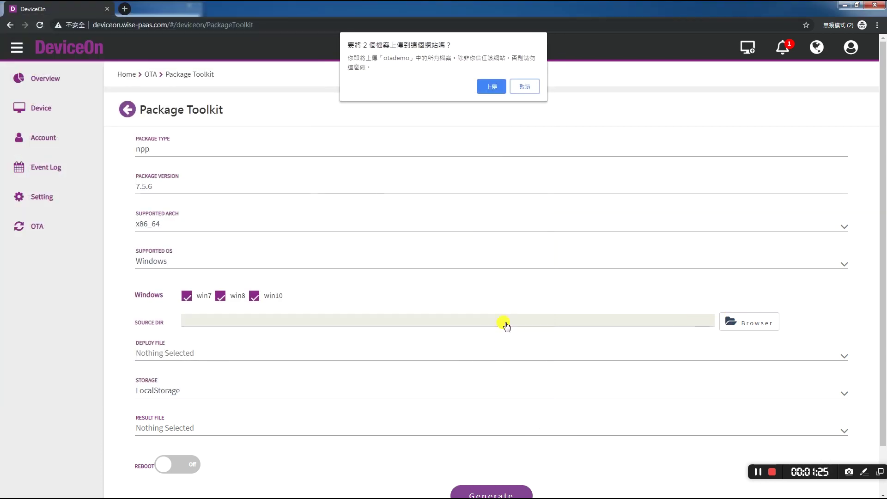
{"action": "left_click", "coordinate": [492, 88]}
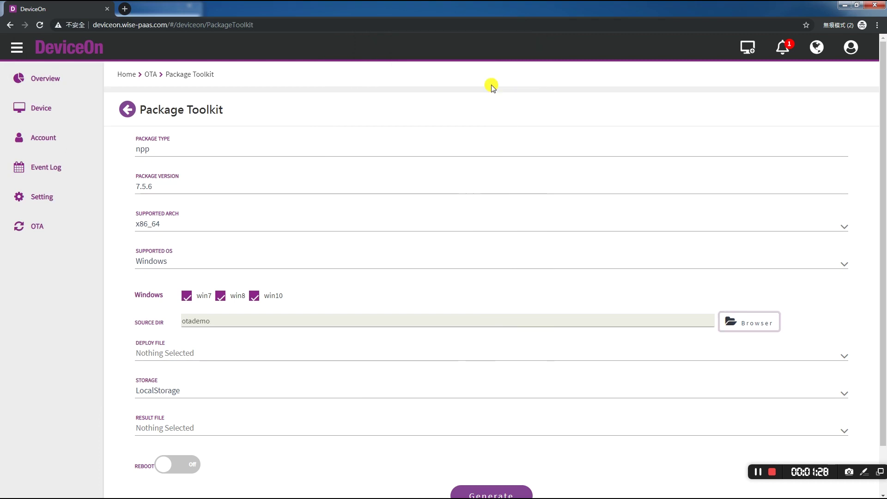
Choose installNotepad.bat as the deploy file and Azure1 as the storage.
{"action": "left_click", "coordinate": [275, 347]}
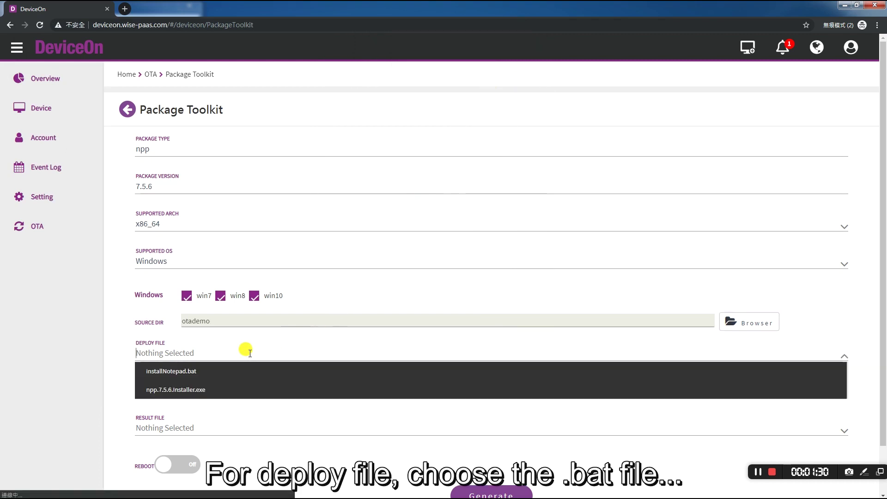
{"action": "left_click", "coordinate": [189, 372]}
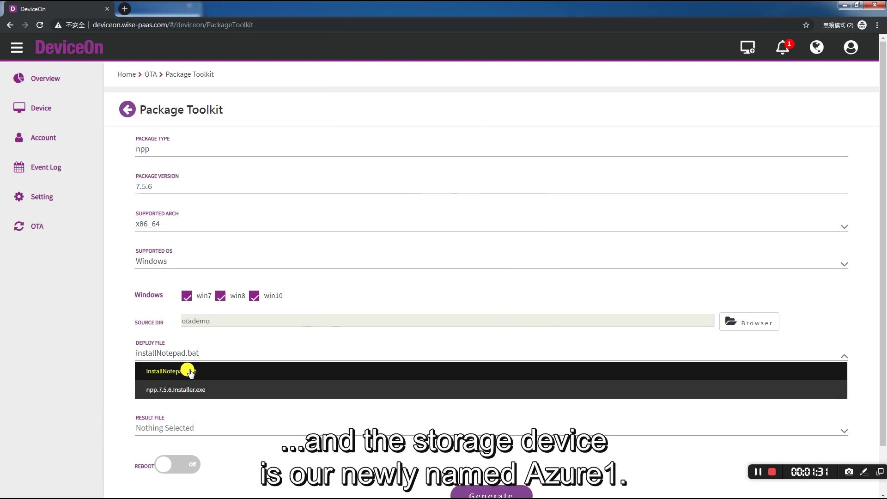
{"action": "left_click", "coordinate": [191, 388]}
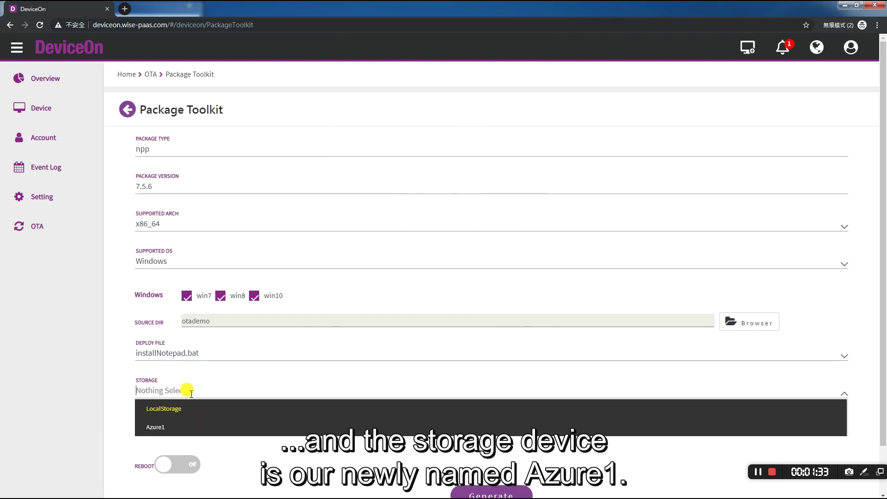
{"action": "left_click", "coordinate": [176, 424]}
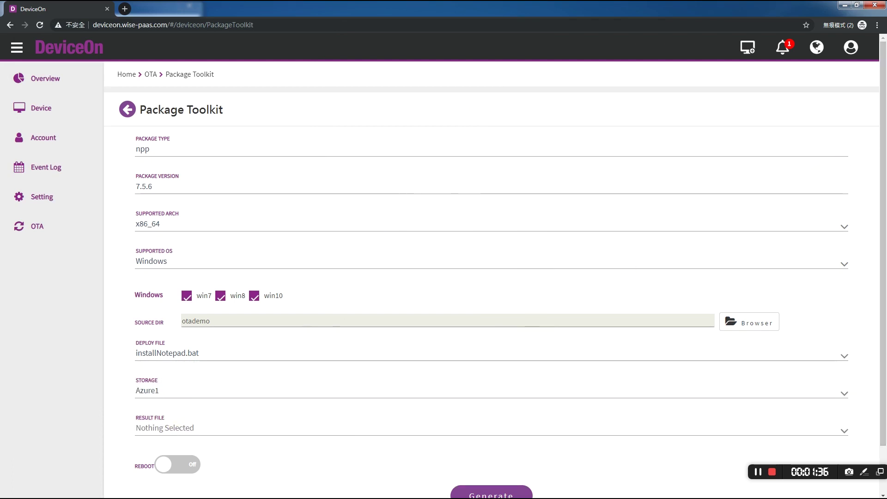
{"action": "left_click_drag", "start_coordinate": [886, 97], "coordinate": [409, 130]}
{"action": "right_click", "coordinate": [440, 191]}
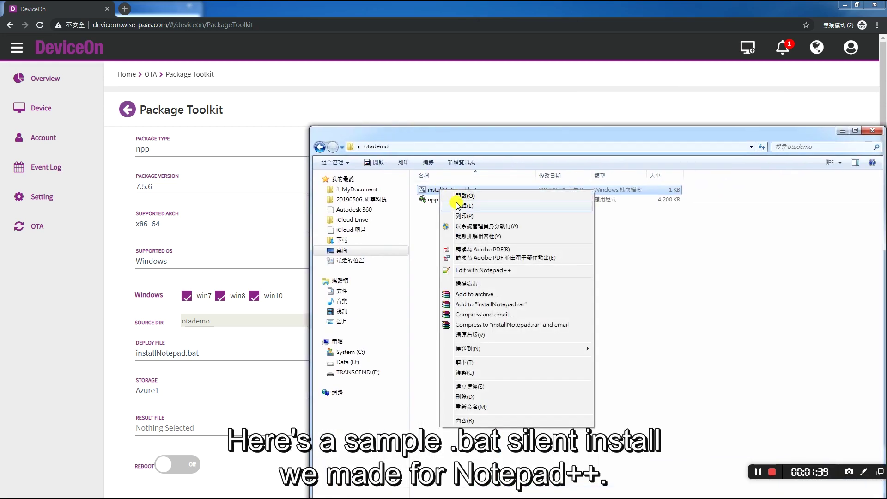
{"action": "left_click", "coordinate": [459, 202]}
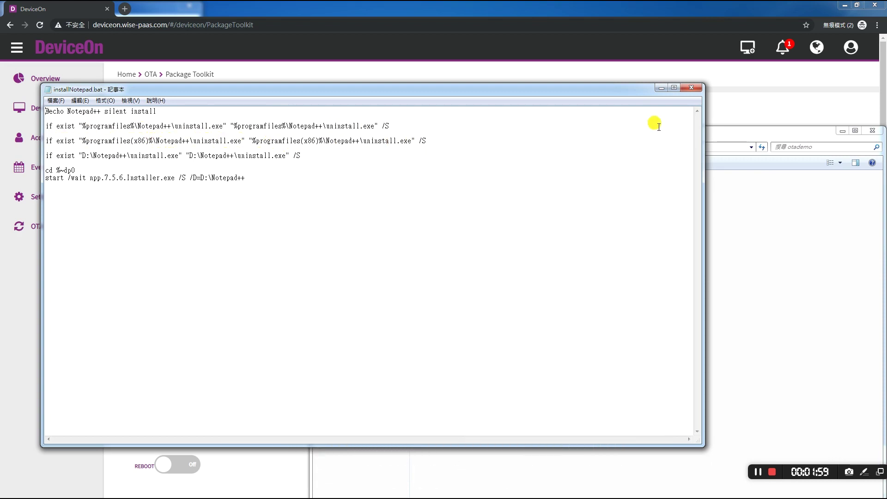
{"action": "left_click", "coordinate": [694, 89]}
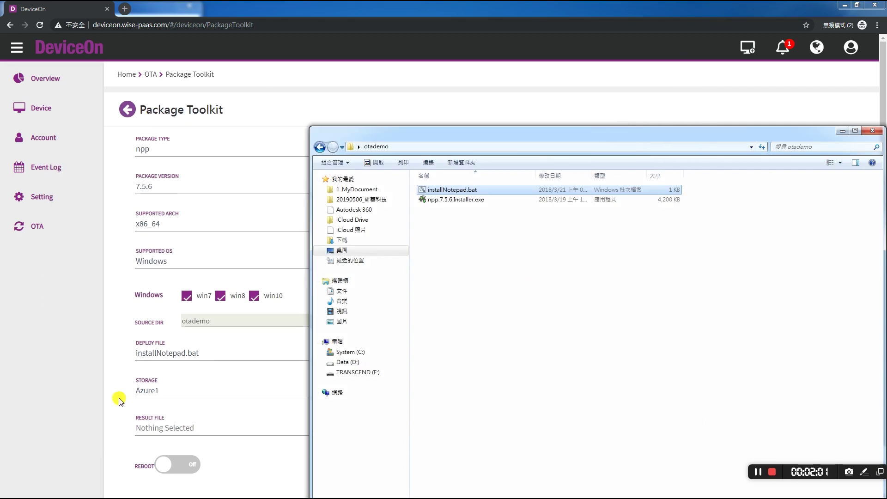
{"action": "left_click", "coordinate": [105, 390]}
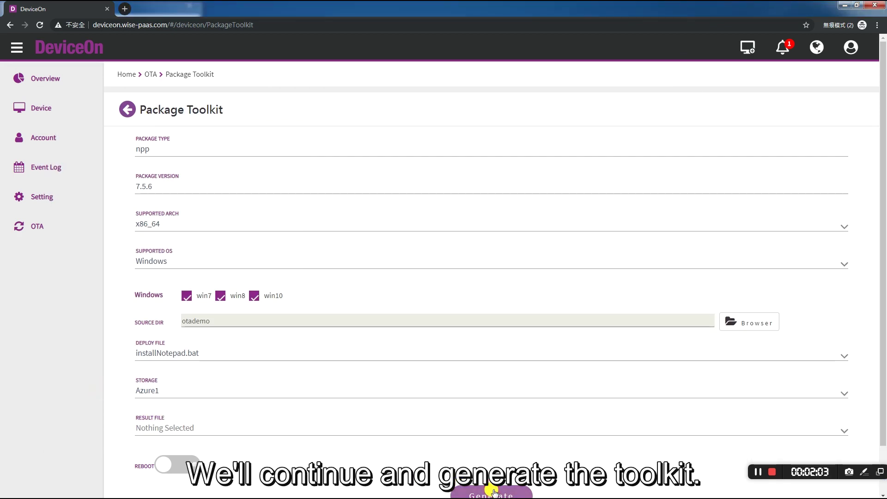
Generate and upload the npp package, acknowledge success, and leave the Package Toolkit.
{"action": "left_click", "coordinate": [492, 491]}
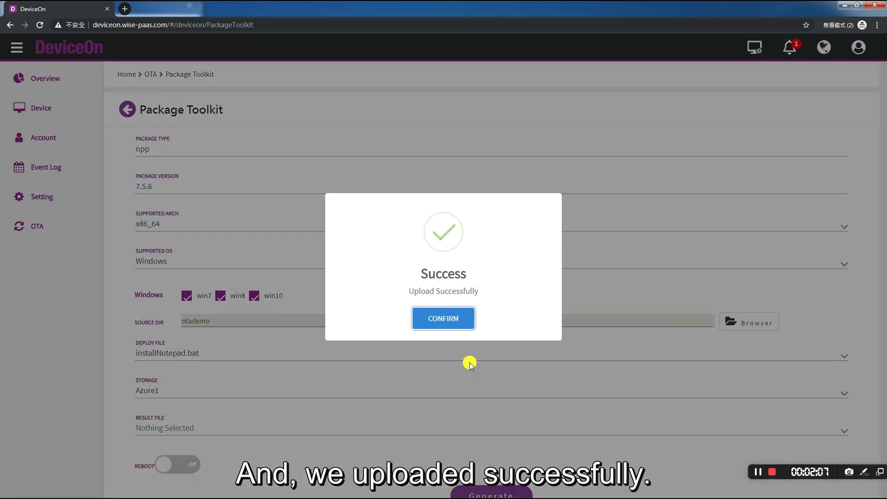
{"action": "left_click", "coordinate": [451, 318]}
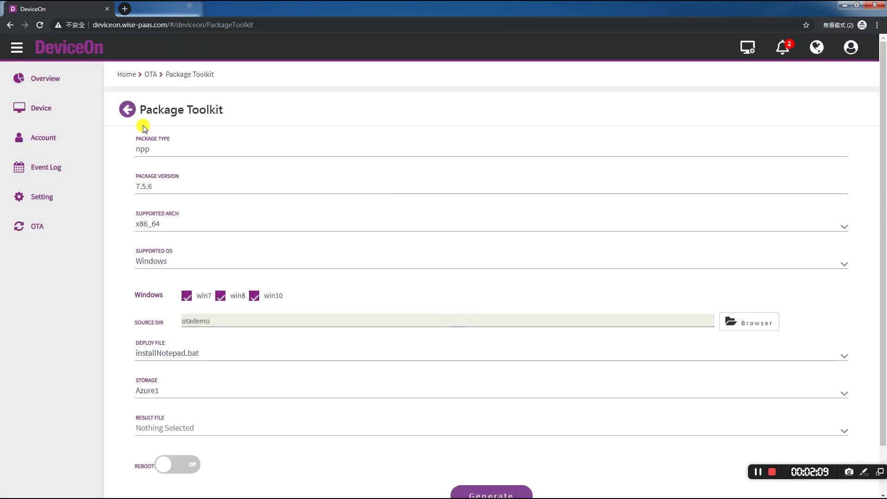
{"action": "left_click", "coordinate": [127, 109]}
List the Demo group's devices on the OTA Upgrade tab.
{"action": "left_click", "coordinate": [396, 108]}
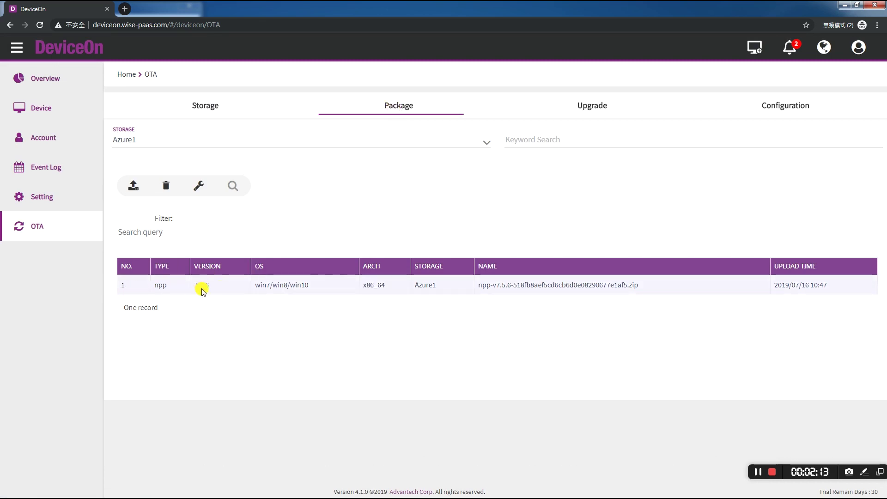
{"action": "left_click", "coordinate": [595, 107]}
{"action": "left_click", "coordinate": [167, 139]}
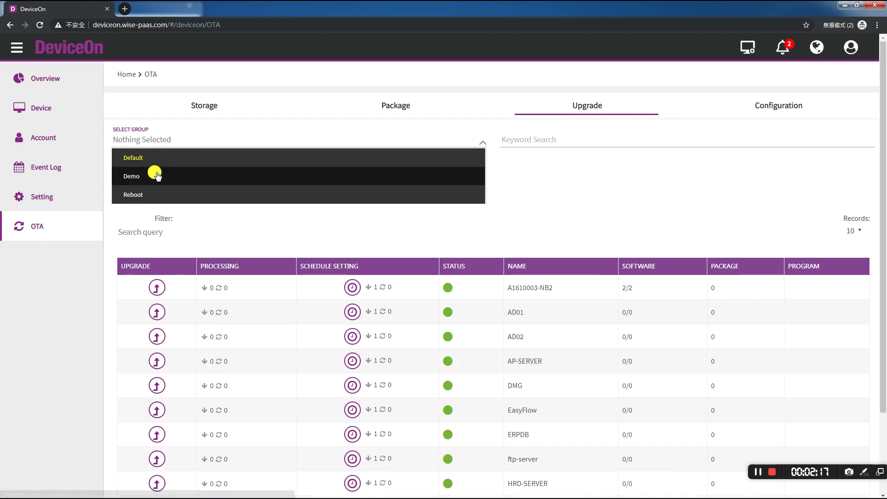
{"action": "left_click", "coordinate": [157, 176]}
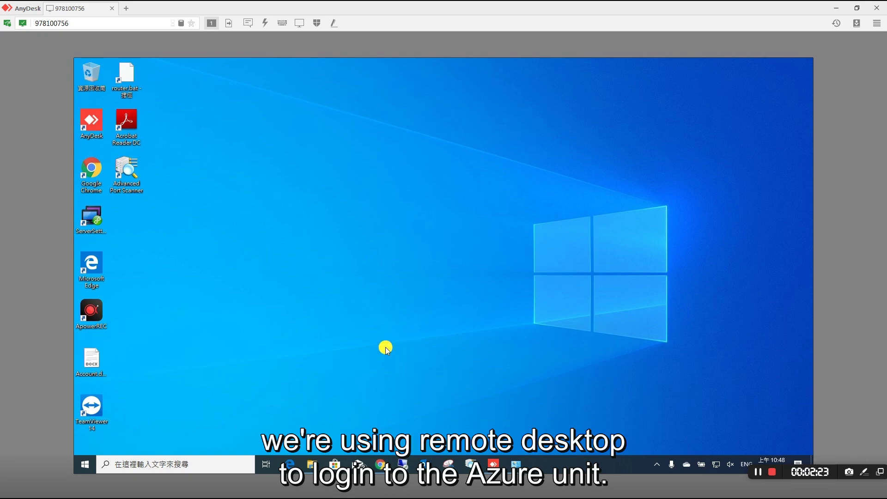
Confirm Notepad++ is absent from the remote Start apps, Program Files (x86) and installed programs.
{"action": "left_click", "coordinate": [85, 464]}
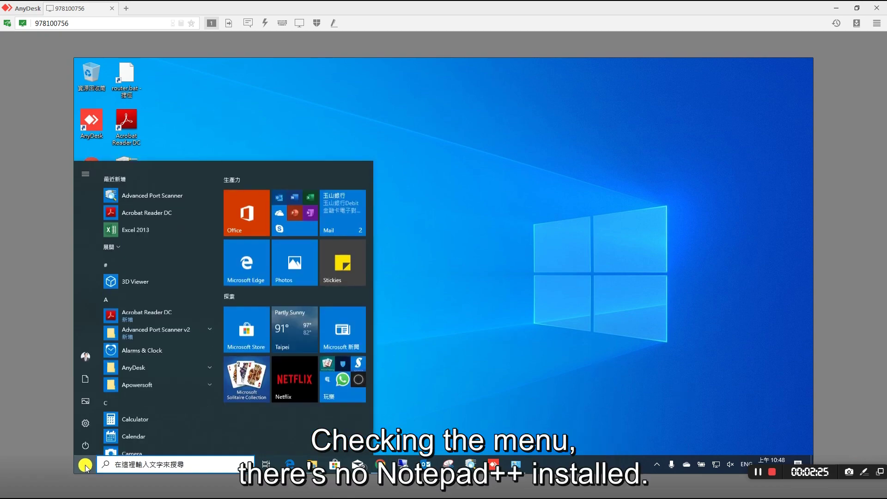
{"action": "scroll", "coordinate": [131, 352], "scroll_direction": "down", "scroll_amount": 10}
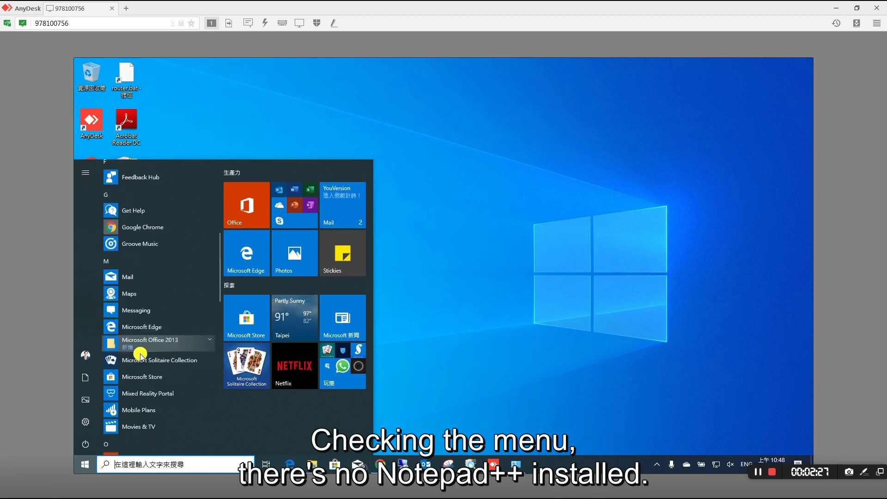
{"action": "scroll", "coordinate": [138, 365], "scroll_direction": "down", "scroll_amount": 2}
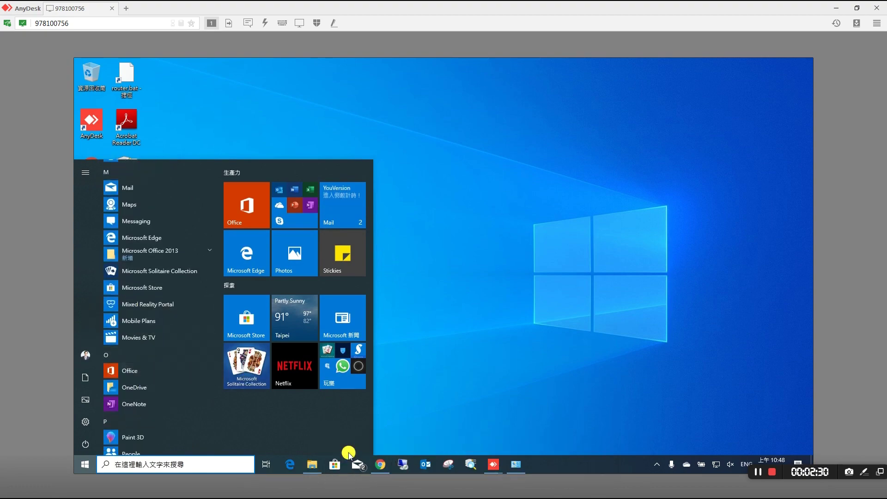
{"action": "left_click", "coordinate": [322, 468]}
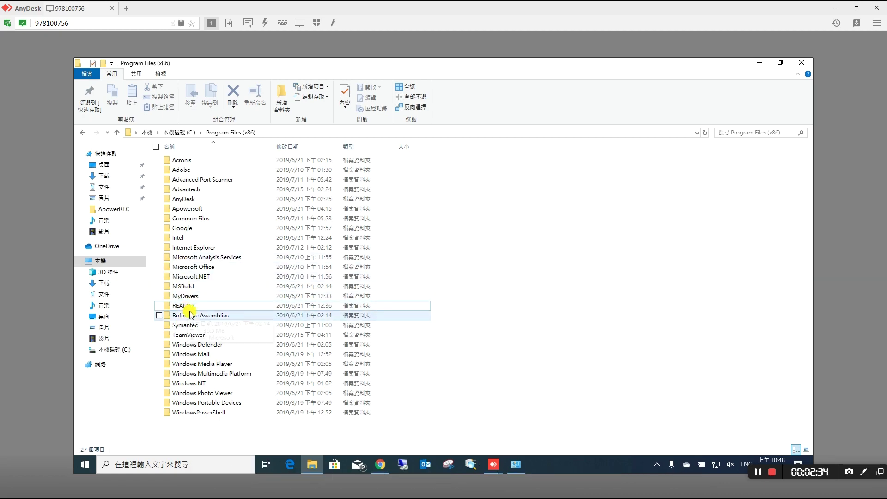
{"action": "left_click", "coordinate": [510, 464]}
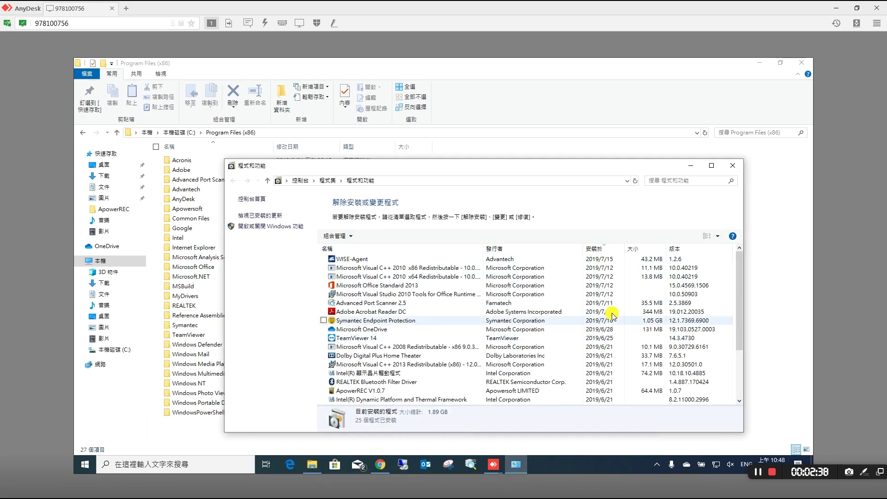
{"action": "left_click", "coordinate": [838, 7]}
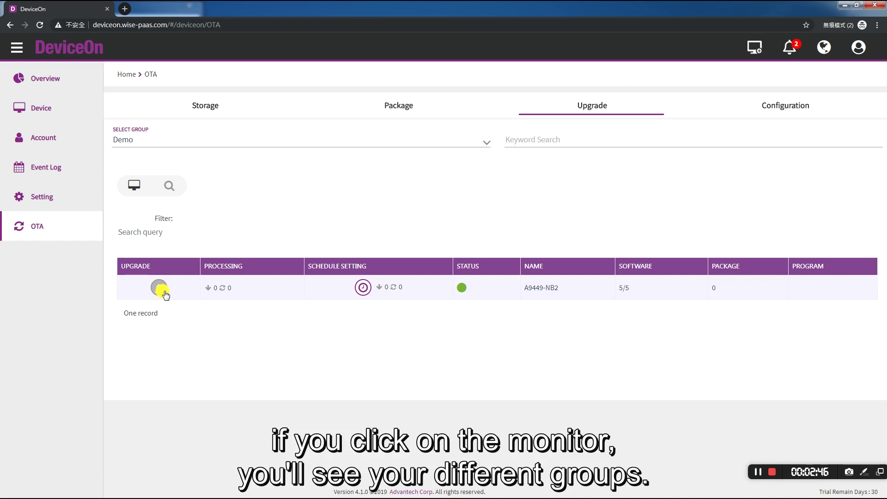
Upgrade device A9449-NB2 with the npp 7.5.6 package, then re-filter devices to the Demo group.
{"action": "left_click", "coordinate": [134, 185]}
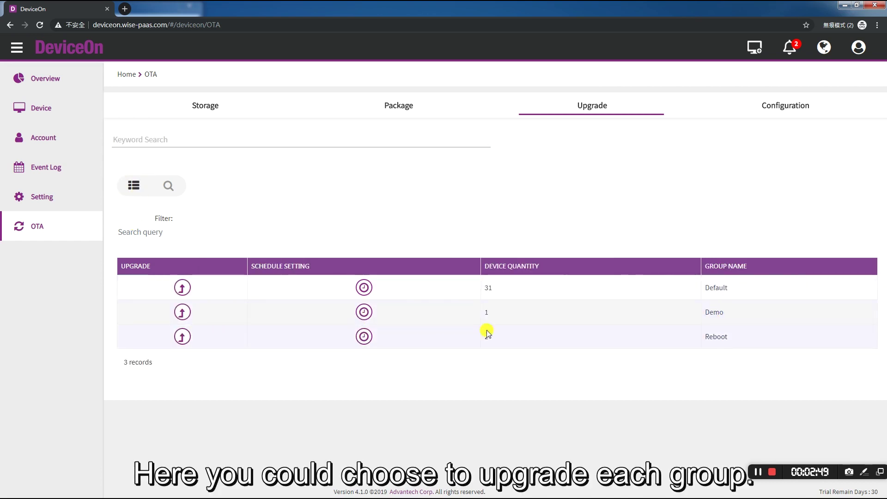
{"action": "left_click", "coordinate": [133, 185]}
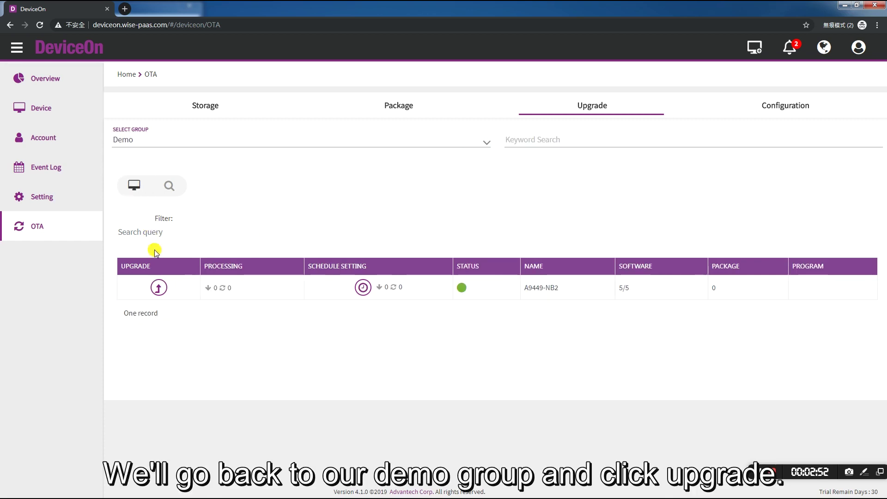
{"action": "left_click", "coordinate": [158, 288]}
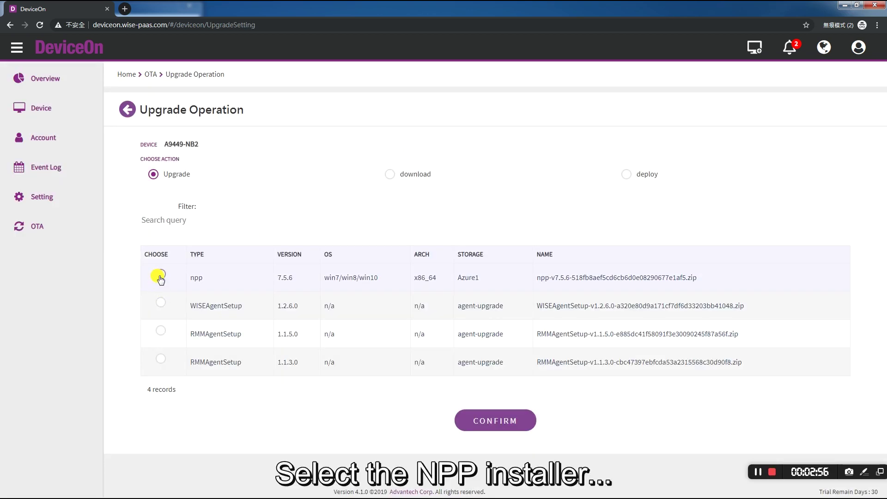
{"action": "left_click", "coordinate": [160, 276]}
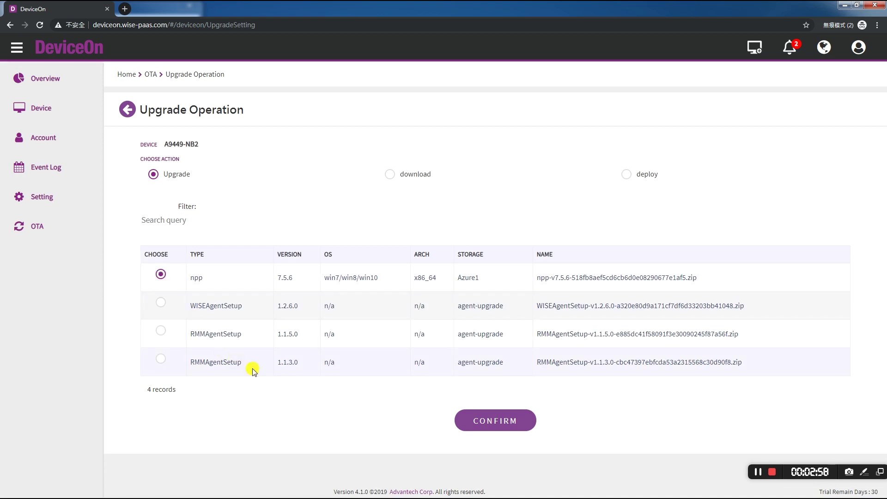
{"action": "left_click", "coordinate": [503, 421]}
{"action": "left_click", "coordinate": [447, 329]}
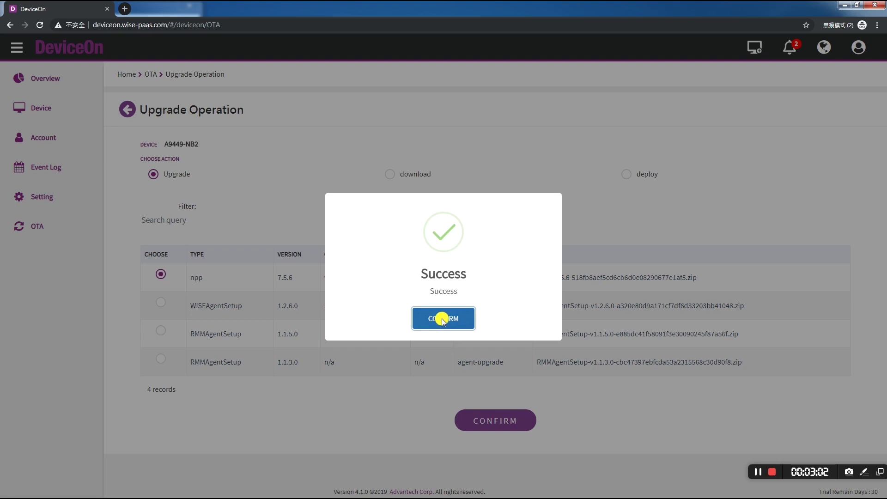
{"action": "left_click", "coordinate": [157, 142]}
{"action": "left_click", "coordinate": [154, 173]}
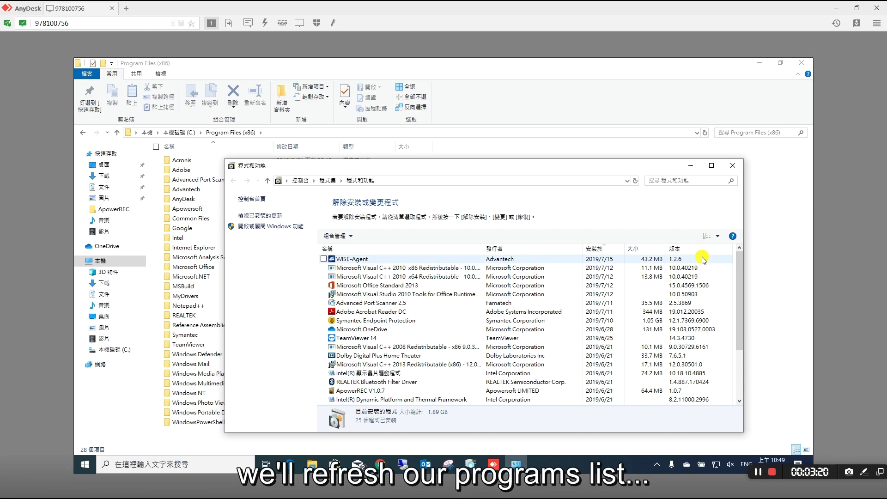
Refresh installed programs and locate the new Notepad++ folder in Program Files (x86).
{"action": "left_click", "coordinate": [703, 259]}
{"action": "key", "text": "F5"}
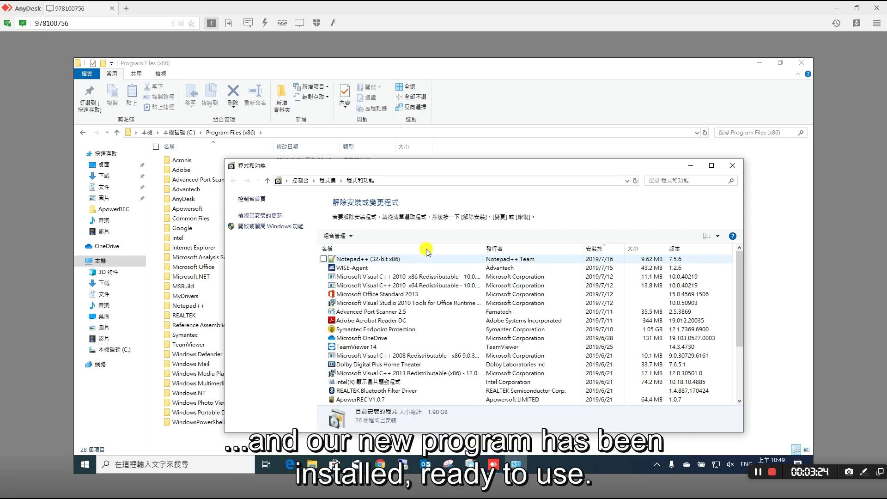
{"action": "left_click", "coordinate": [505, 89]}
{"action": "left_click", "coordinate": [280, 307]}
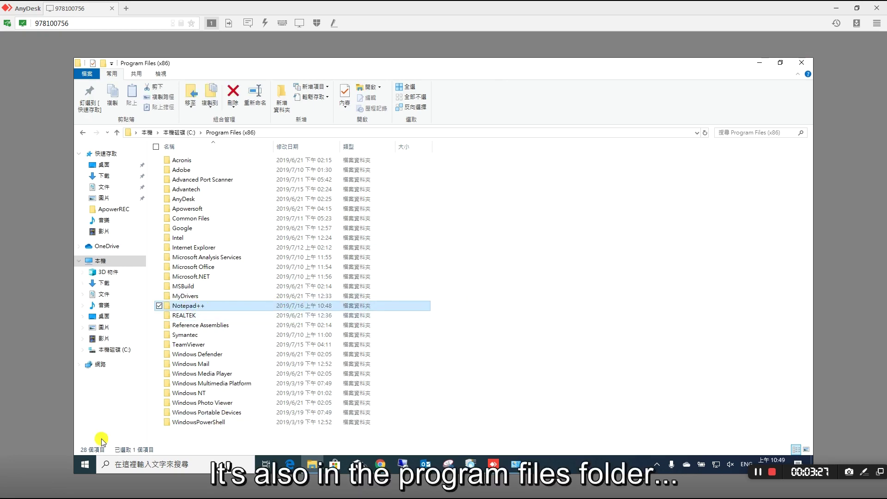
Launch Notepad++ from the remote machine's Start menu.
{"action": "left_click", "coordinate": [83, 464]}
{"action": "scroll", "coordinate": [132, 370], "scroll_direction": "down", "scroll_amount": 10}
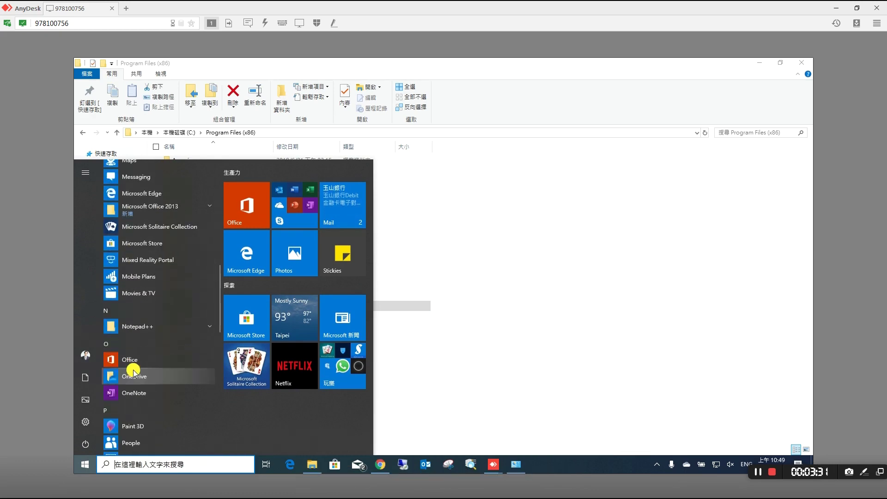
{"action": "left_click", "coordinate": [132, 325]}
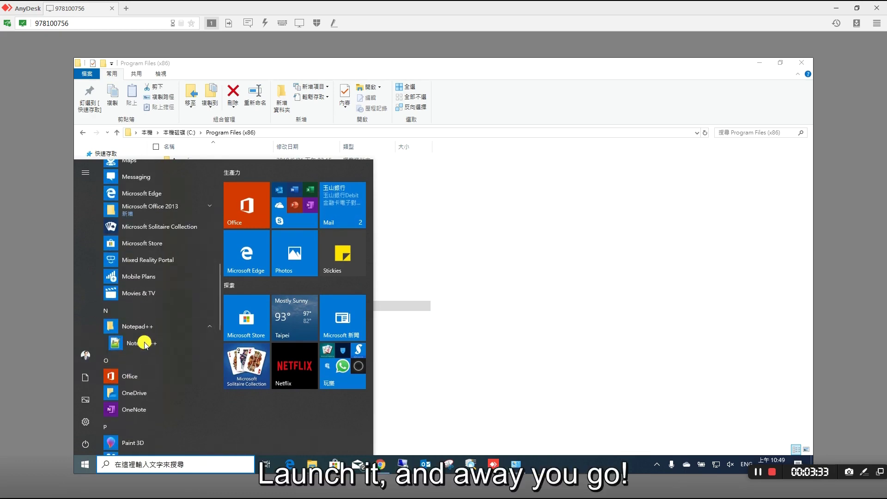
{"action": "left_click", "coordinate": [138, 342]}
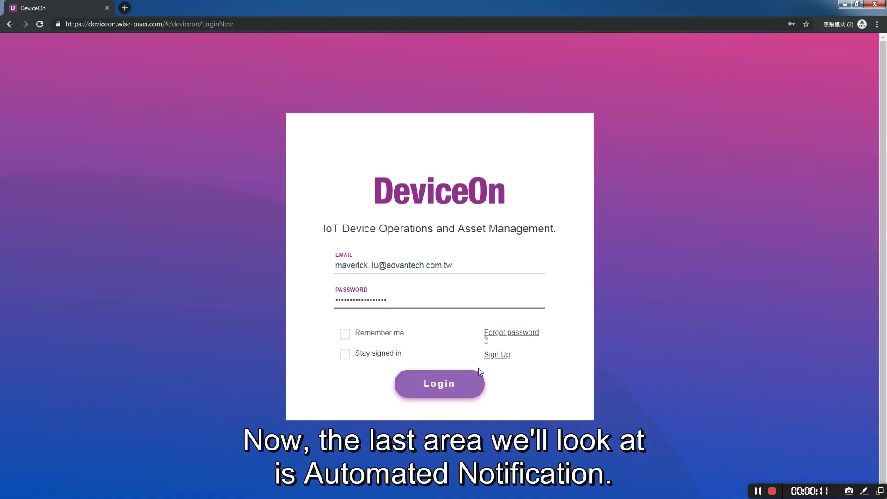
Sign in to DeviceOn and open Account > Management.
{"action": "left_click", "coordinate": [436, 383]}
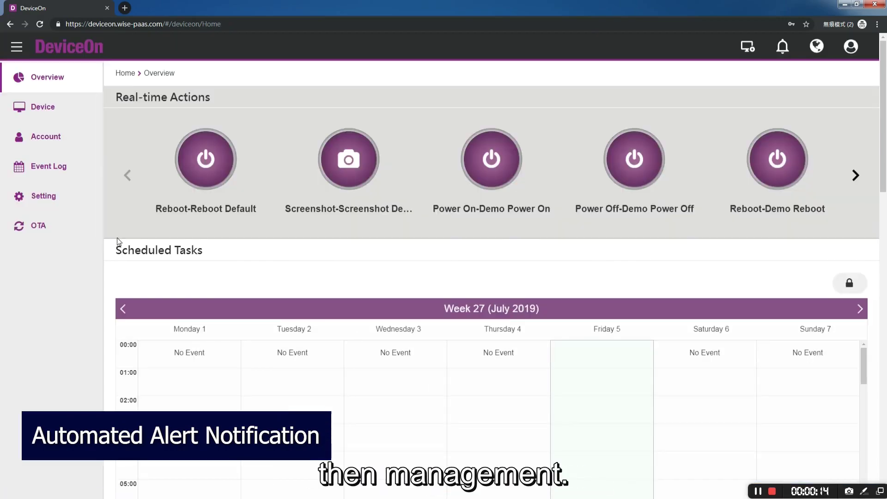
{"action": "left_click", "coordinate": [37, 134]}
{"action": "left_click", "coordinate": [481, 107]}
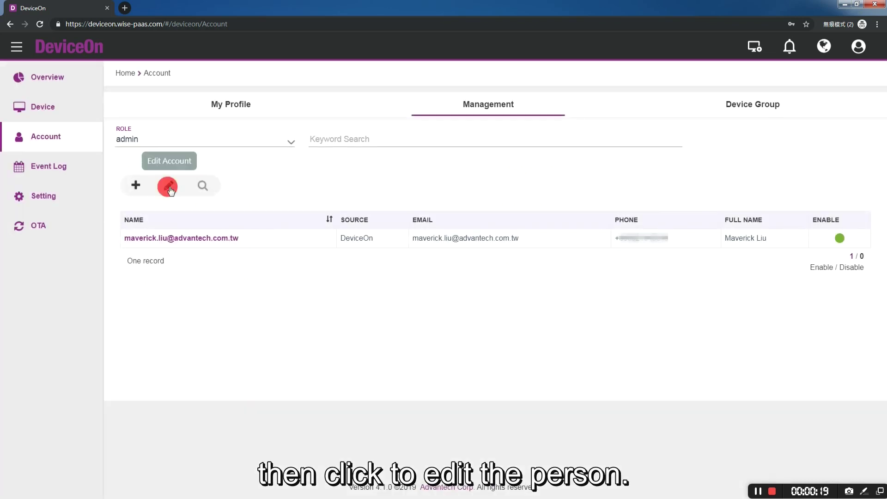
Turn on EMAIL NOTIFY and WHATSAPP NOTIFY for the admin account and save.
{"action": "left_click", "coordinate": [169, 186]}
{"action": "left_click", "coordinate": [195, 241]}
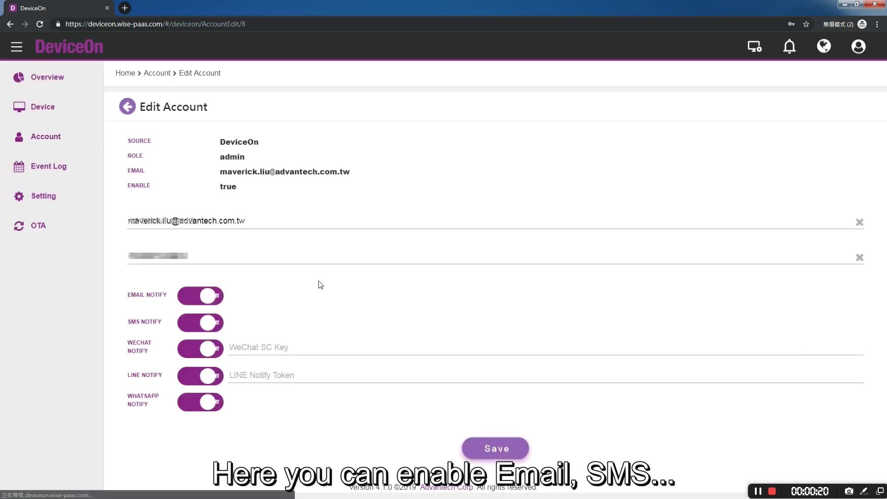
{"action": "left_click", "coordinate": [207, 298]}
{"action": "left_click", "coordinate": [203, 402]}
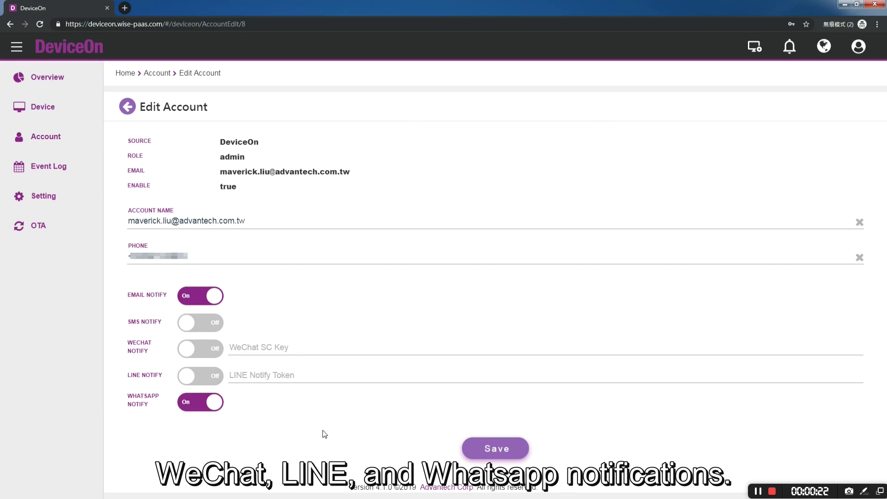
{"action": "left_click", "coordinate": [503, 454]}
{"action": "left_click", "coordinate": [459, 319]}
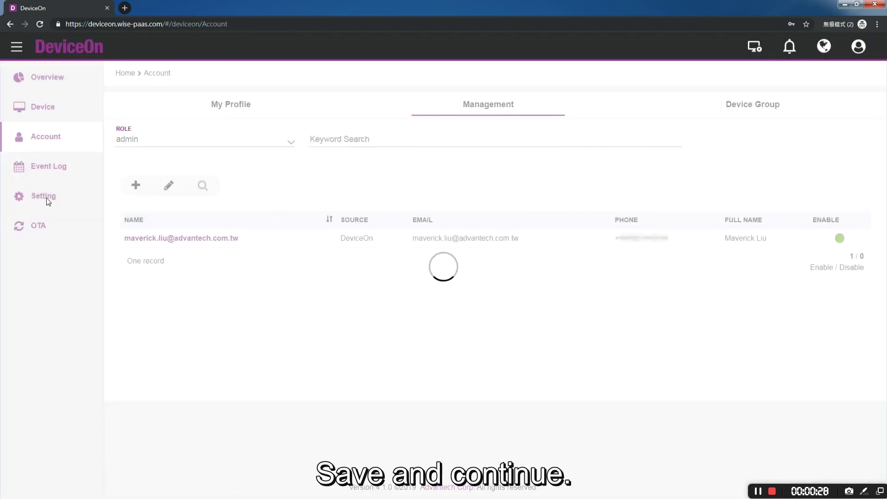
Enable and save the Email notification channel under Setting > Notification.
{"action": "left_click", "coordinate": [45, 199]}
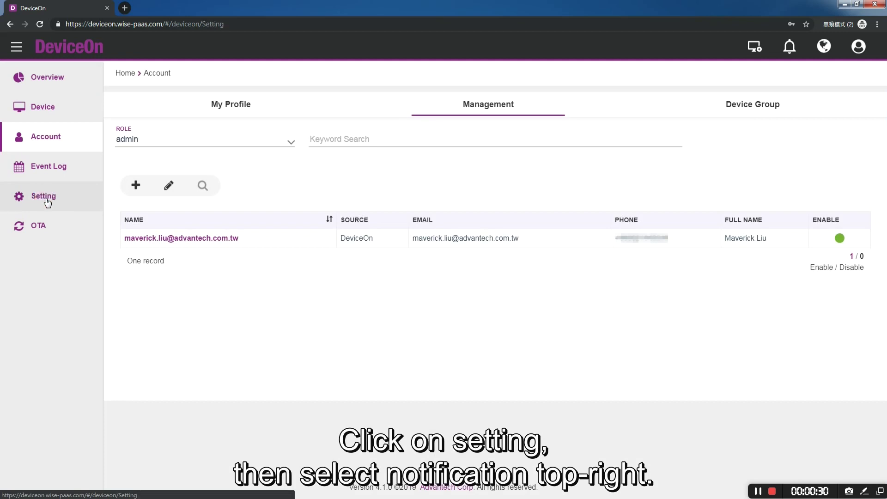
{"action": "left_click", "coordinate": [795, 111]}
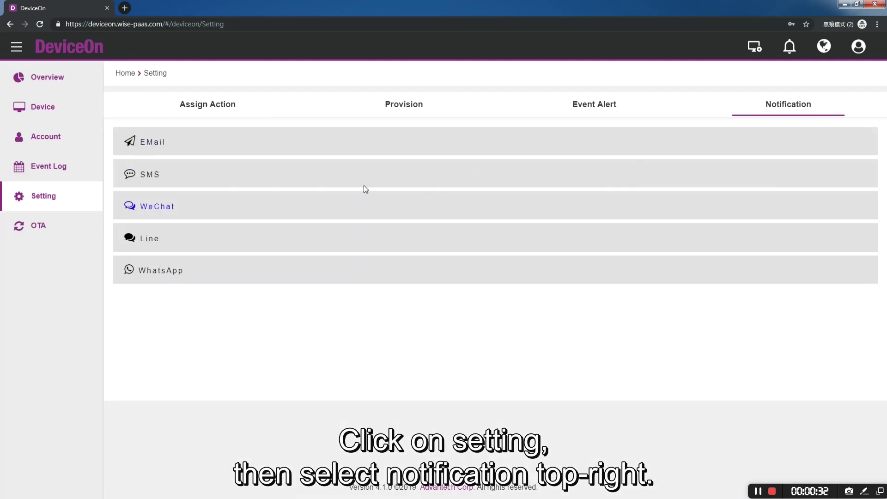
{"action": "left_click", "coordinate": [292, 144]}
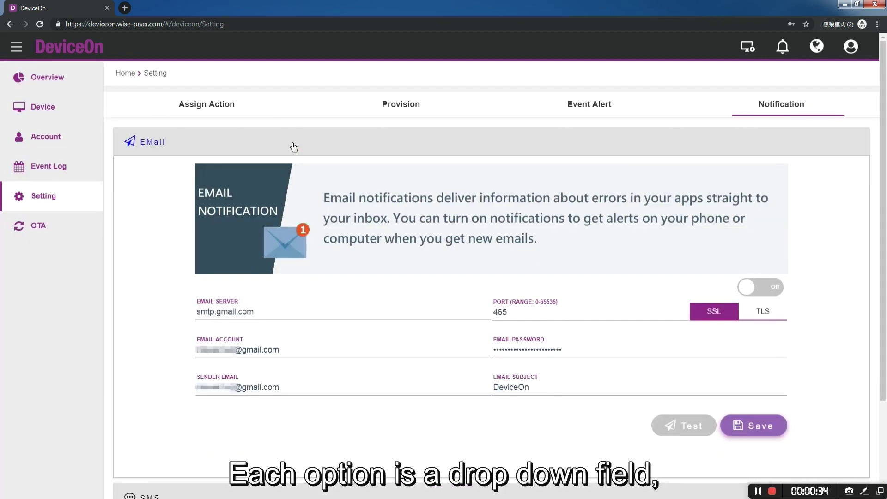
{"action": "left_click", "coordinate": [760, 292]}
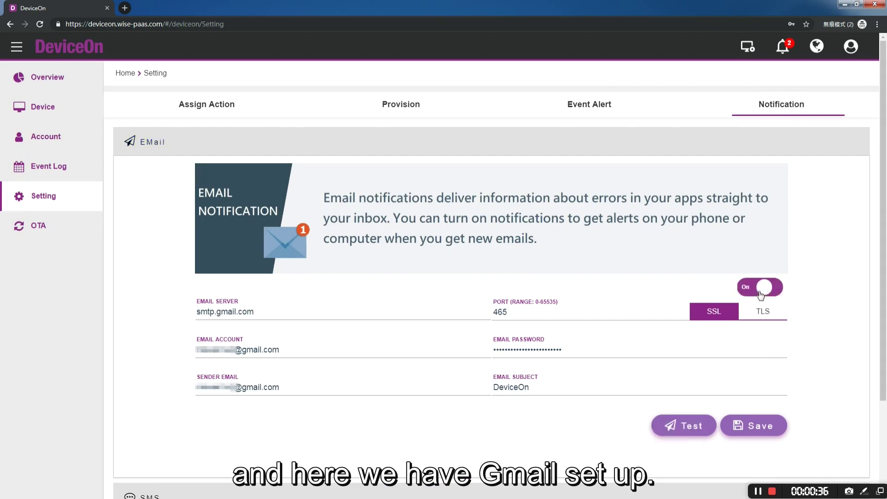
{"action": "left_click", "coordinate": [728, 430]}
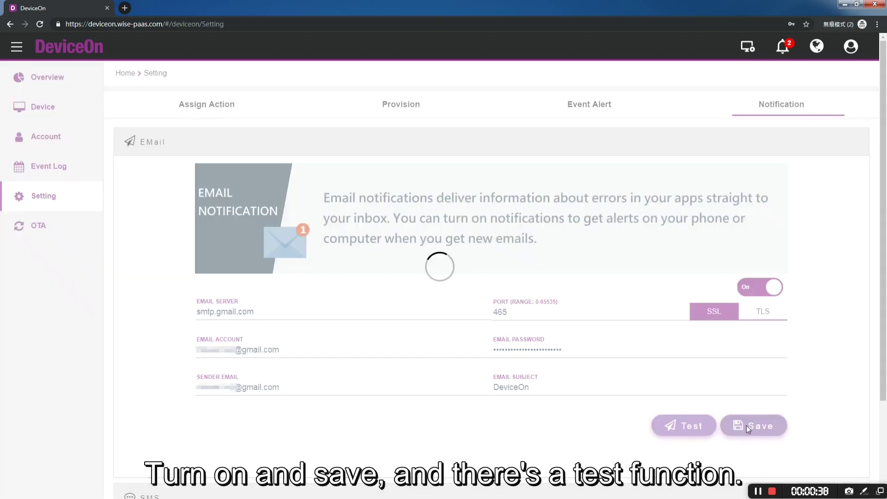
{"action": "left_click", "coordinate": [446, 317]}
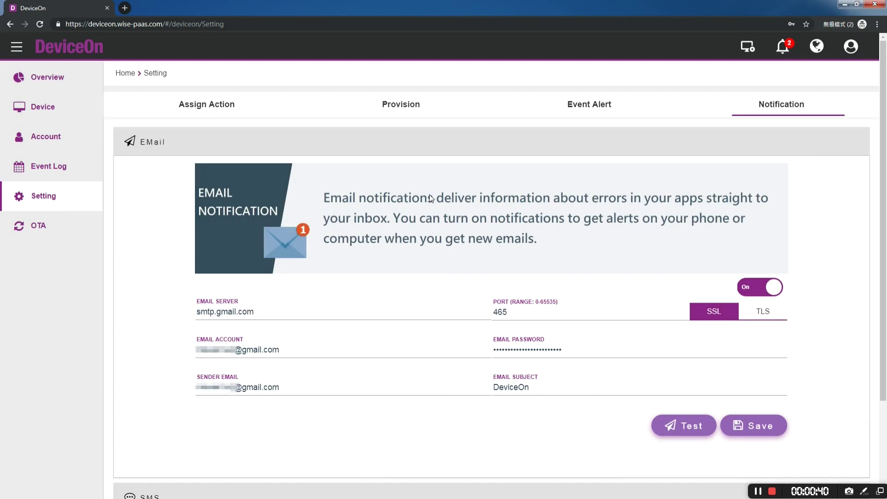
Enable and save the WhatsApp notification channel.
{"action": "left_click", "coordinate": [425, 148]}
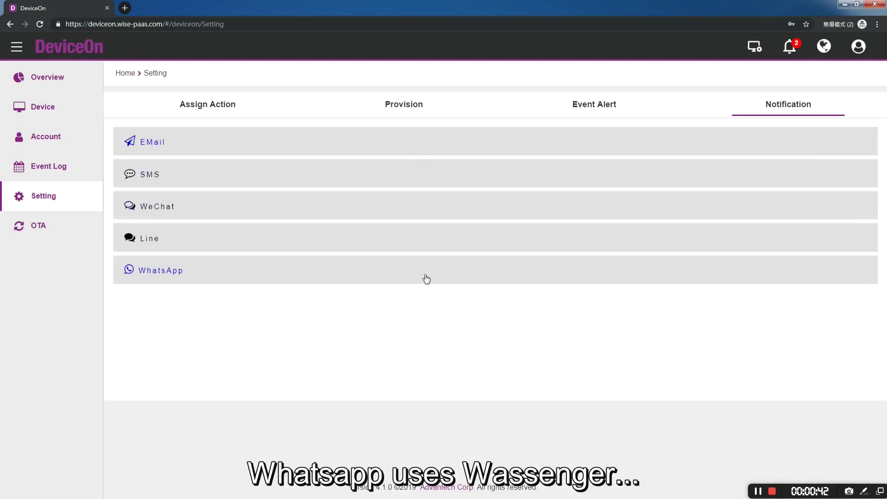
{"action": "left_click", "coordinate": [448, 268]}
{"action": "left_click", "coordinate": [749, 424]}
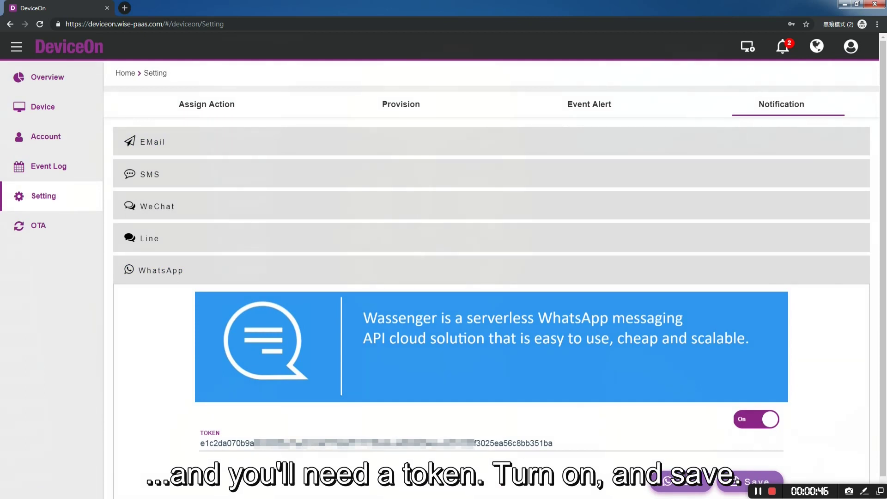
{"action": "left_click", "coordinate": [738, 485]}
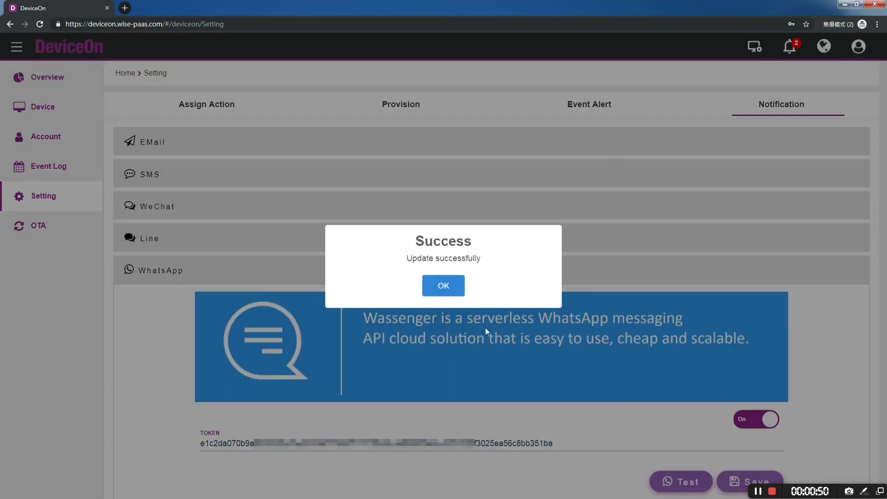
{"action": "left_click", "coordinate": [449, 287]}
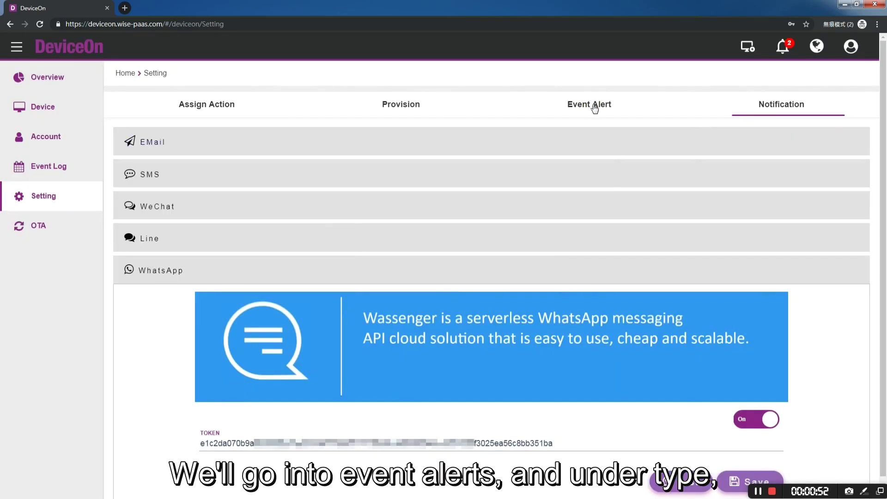
Turn on Operation-type Event Alerts for the four Account login/logout success and failure items and save them.
{"action": "left_click", "coordinate": [595, 109]}
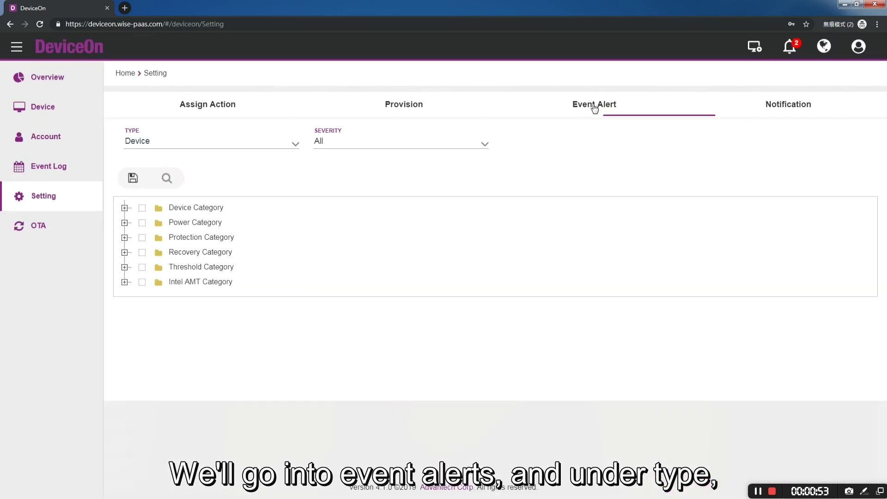
{"action": "left_click", "coordinate": [151, 142]}
{"action": "left_click", "coordinate": [154, 177]}
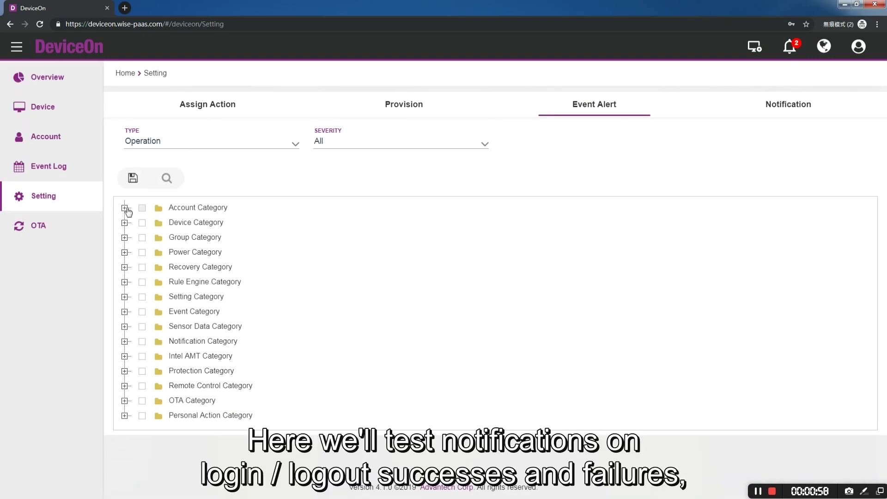
{"action": "left_click", "coordinate": [125, 208]}
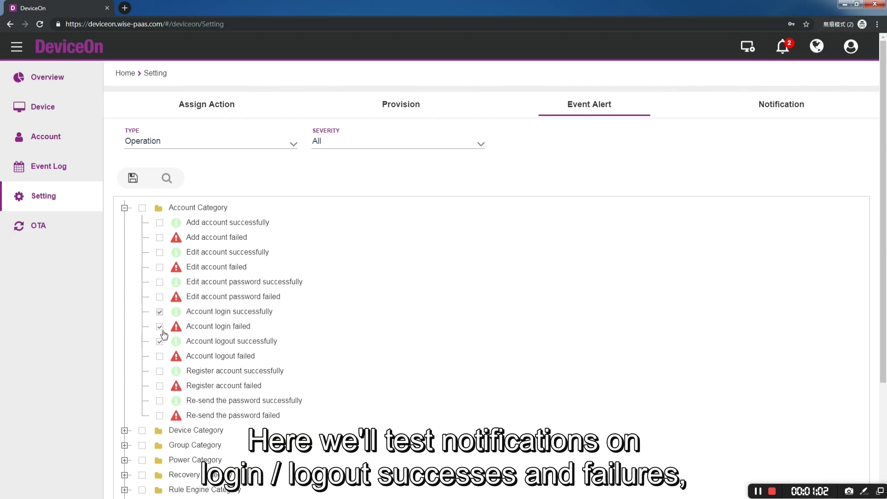
{"action": "left_click", "coordinate": [160, 357]}
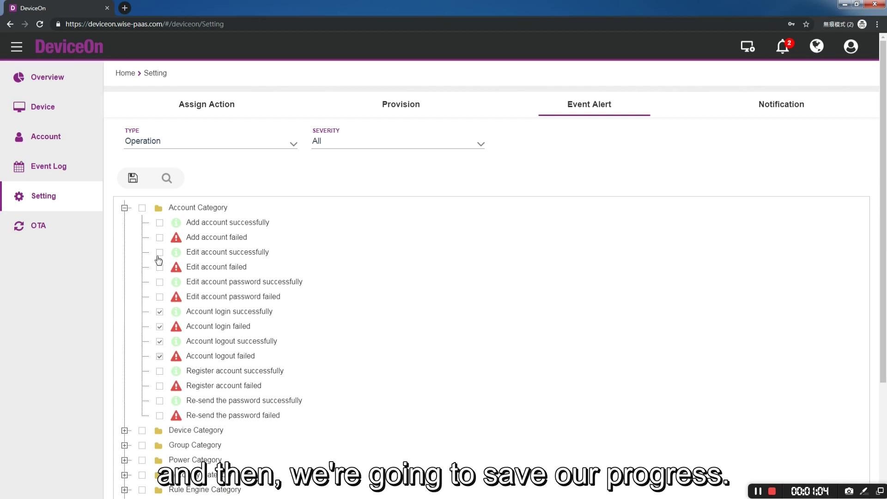
{"action": "left_click", "coordinate": [133, 180]}
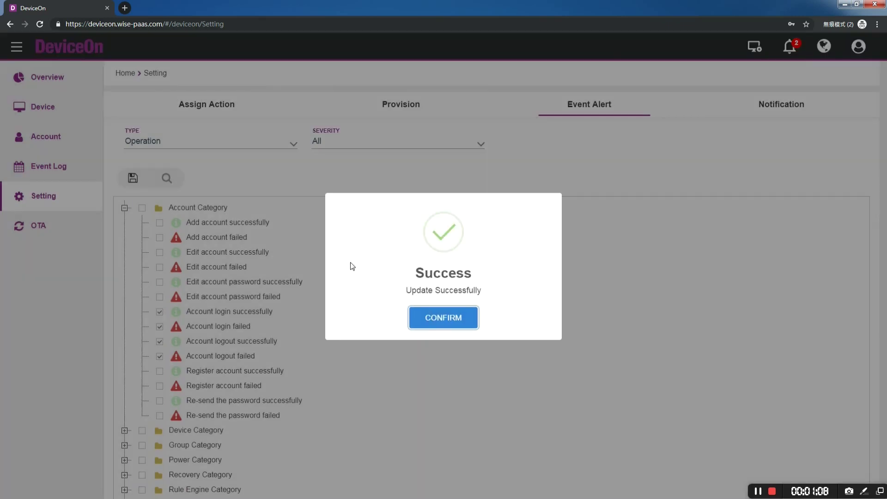
{"action": "left_click", "coordinate": [448, 318]}
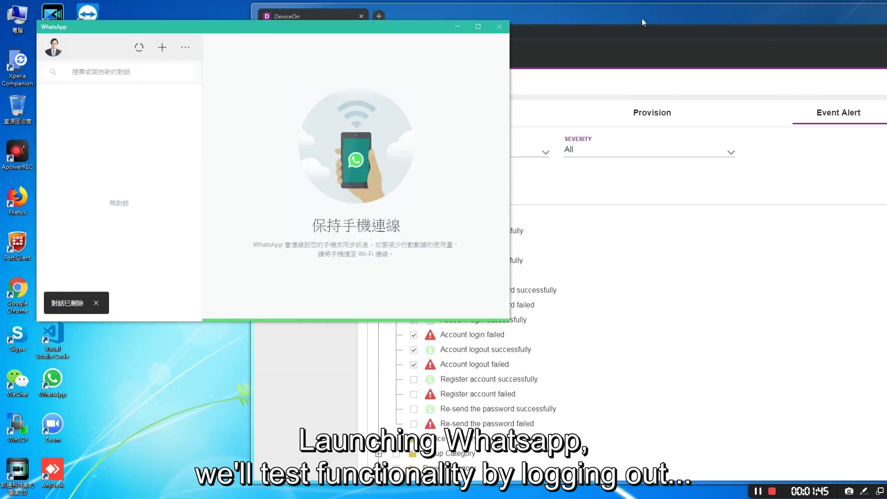
{"action": "left_click_drag", "start_coordinate": [641, 18], "coordinate": [364, 95]}
Log out of DeviceOn and sign back in with the account email and password.
{"action": "left_click", "coordinate": [800, 137]}
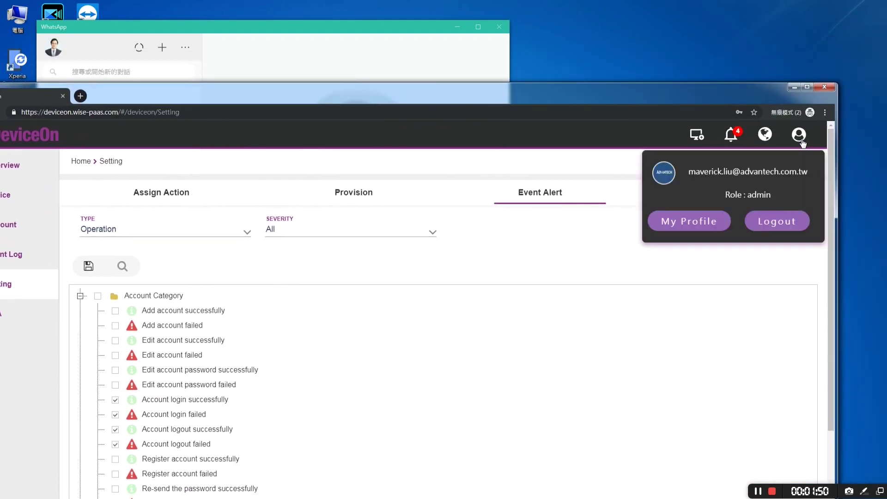
{"action": "left_click", "coordinate": [786, 223]}
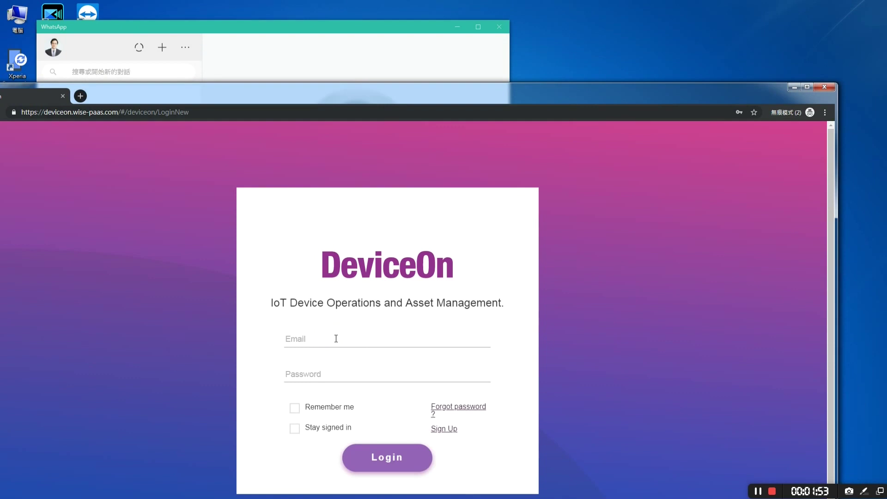
{"action": "left_click", "coordinate": [336, 339]}
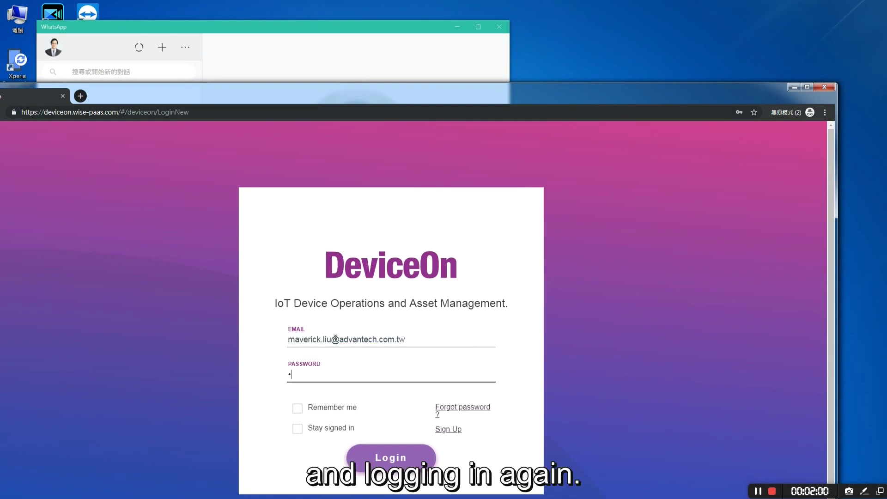
{"action": "type", "text": "•"}
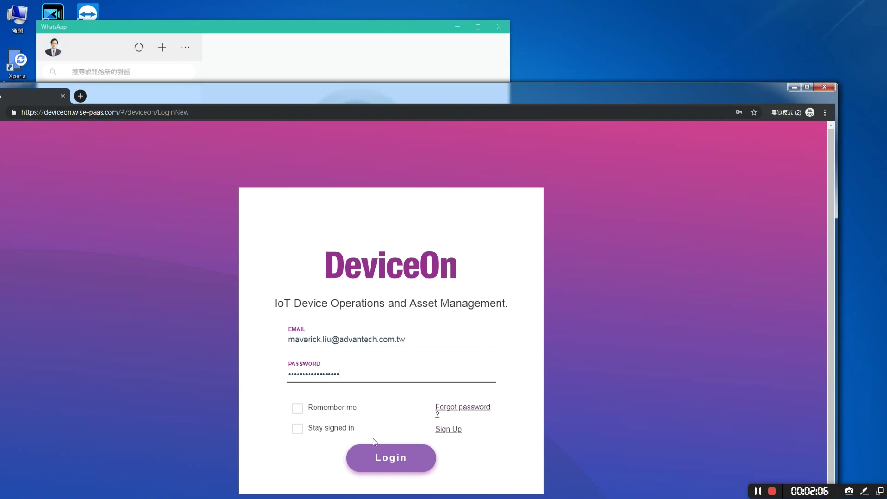
{"action": "left_click", "coordinate": [395, 464]}
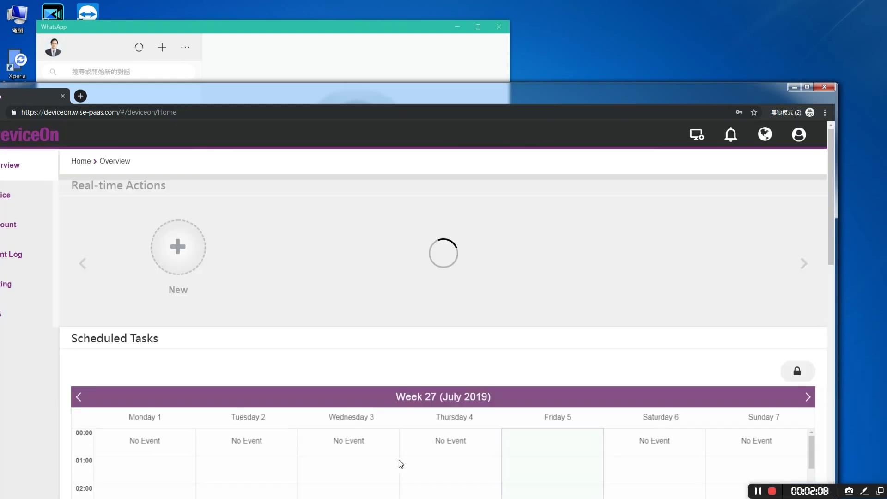
Bring WhatsApp to the front and move the Outlook Web App window into view.
{"action": "left_click_drag", "start_coordinate": [391, 87], "coordinate": [445, 116]}
{"action": "left_click", "coordinate": [375, 69]}
{"action": "left_click_drag", "start_coordinate": [886, 32], "coordinate": [545, 101]}
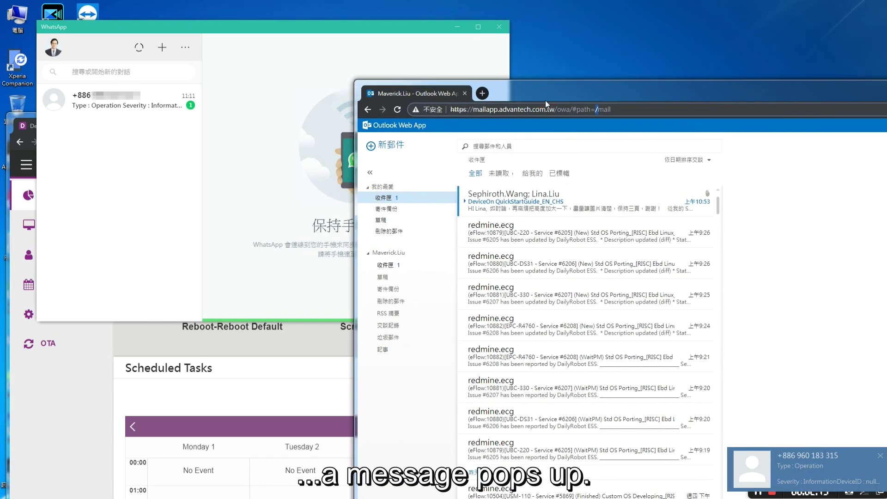
Read the WhatsApp alert for 'Account logout successfully', then reload the Outlook inbox.
{"action": "left_click", "coordinate": [102, 102]}
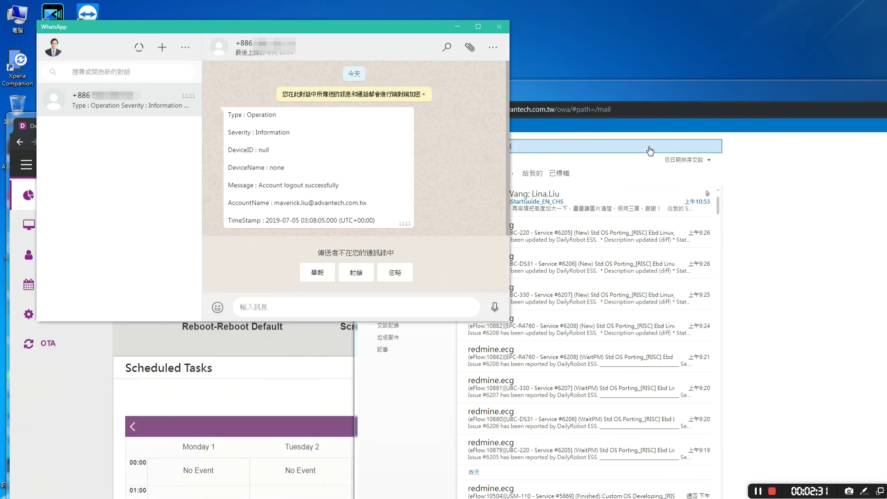
{"action": "left_click", "coordinate": [697, 92]}
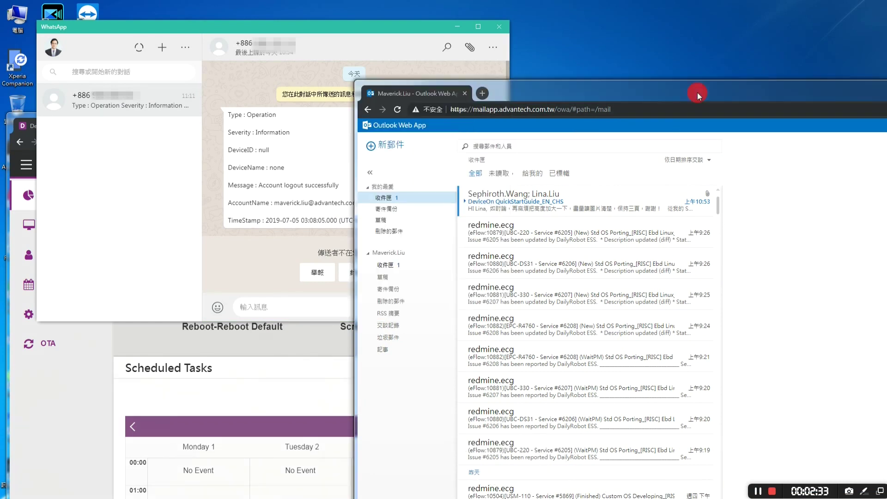
{"action": "left_click", "coordinate": [399, 111]}
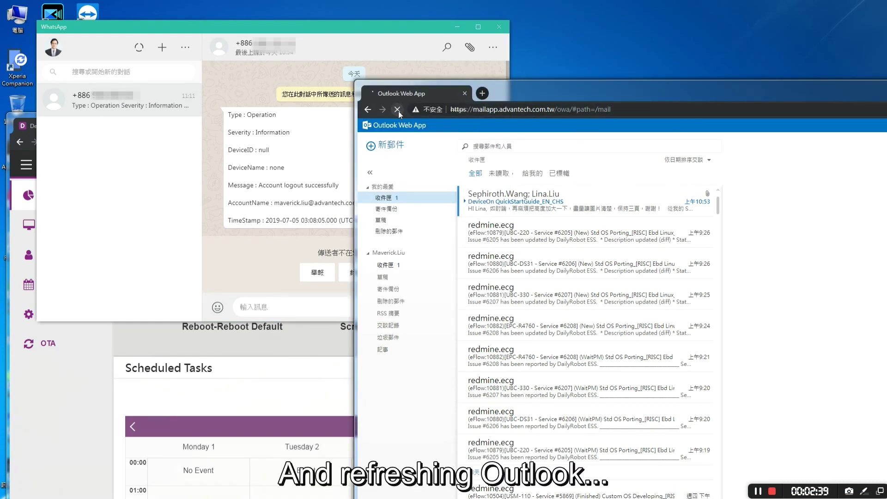